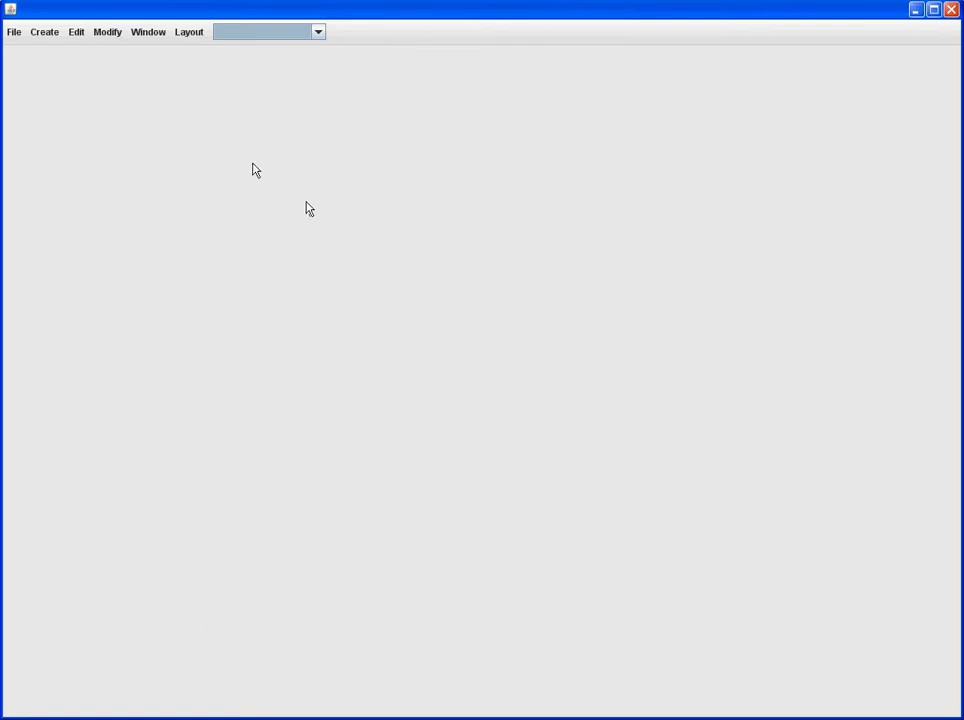
left_click(150, 33)
mouse_move(78, 36)
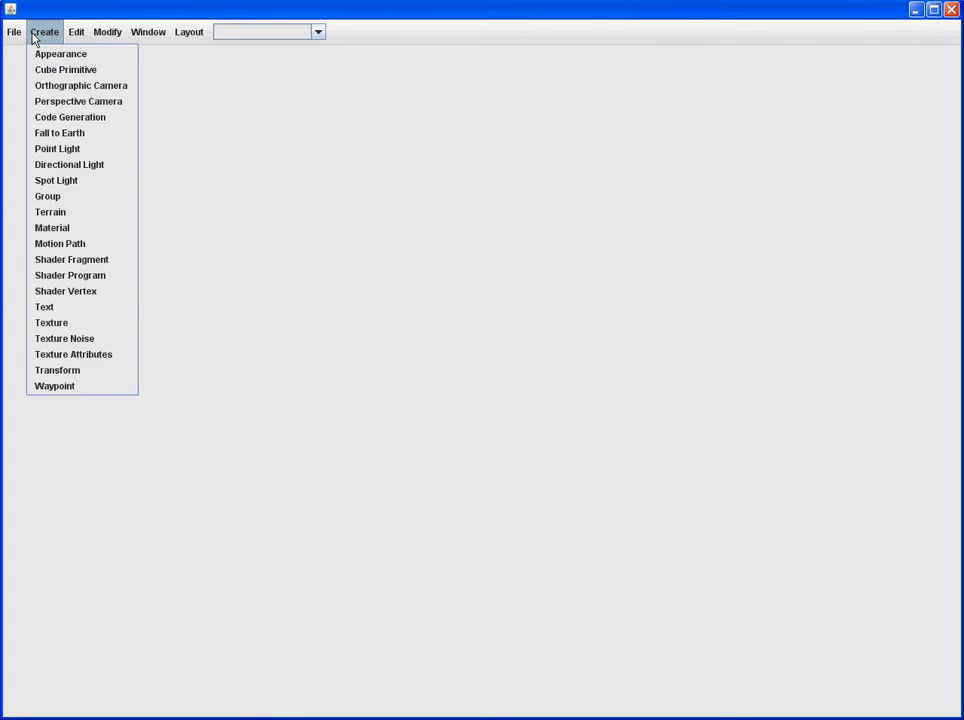
left_click(133, 17)
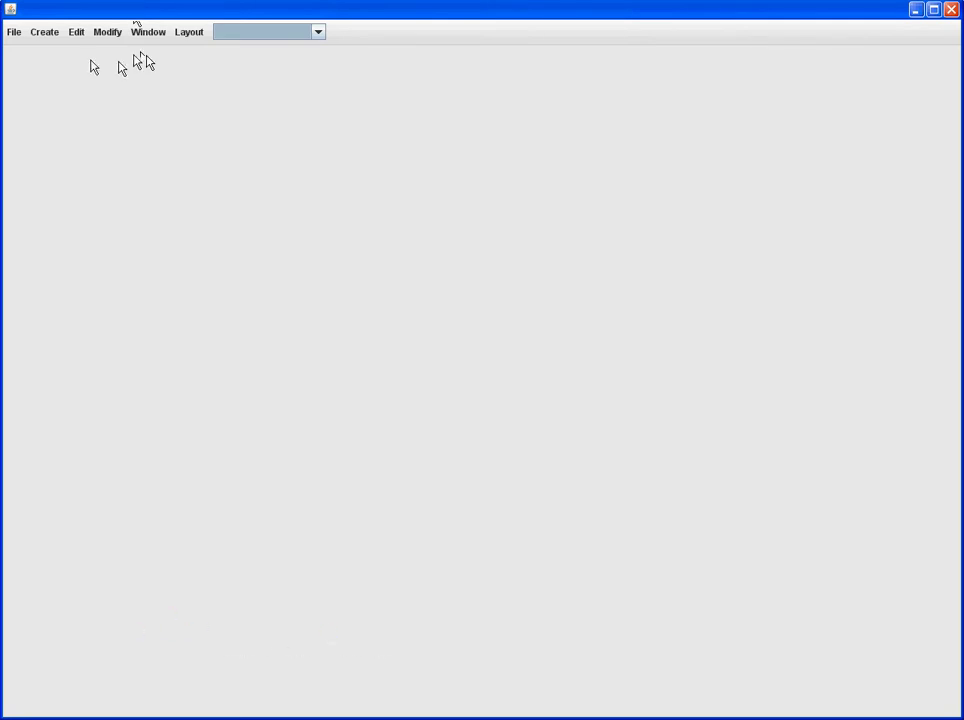
Load the scene file testGeoTerrain.panto.form3d from the work folder.
left_click(15, 35)
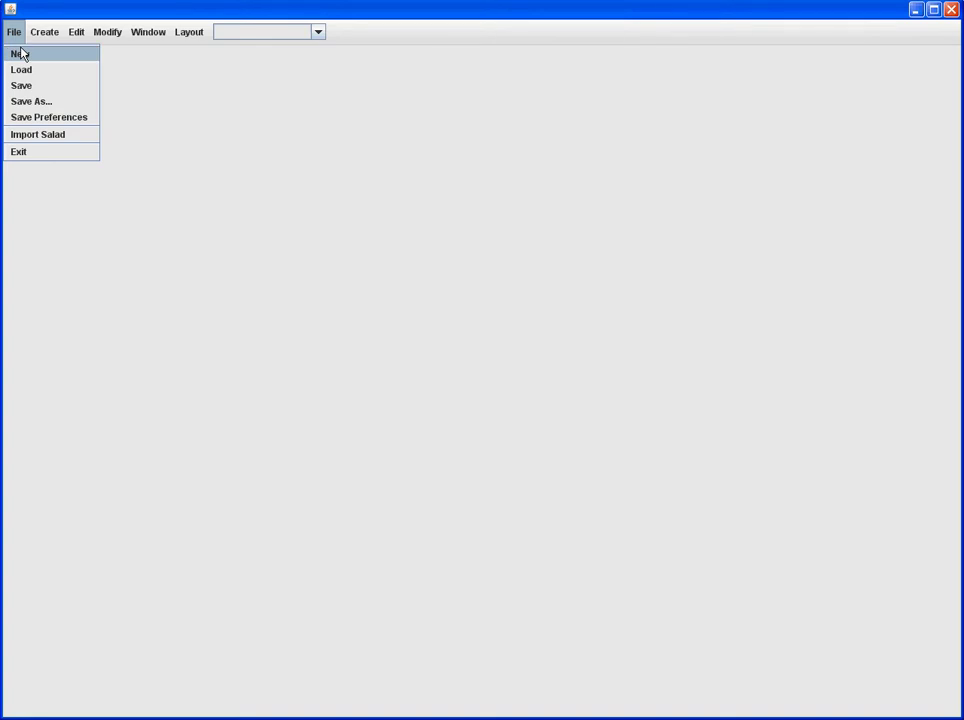
left_click(22, 70)
left_click(322, 354)
left_click(322, 356)
left_click(322, 324)
left_click(322, 324)
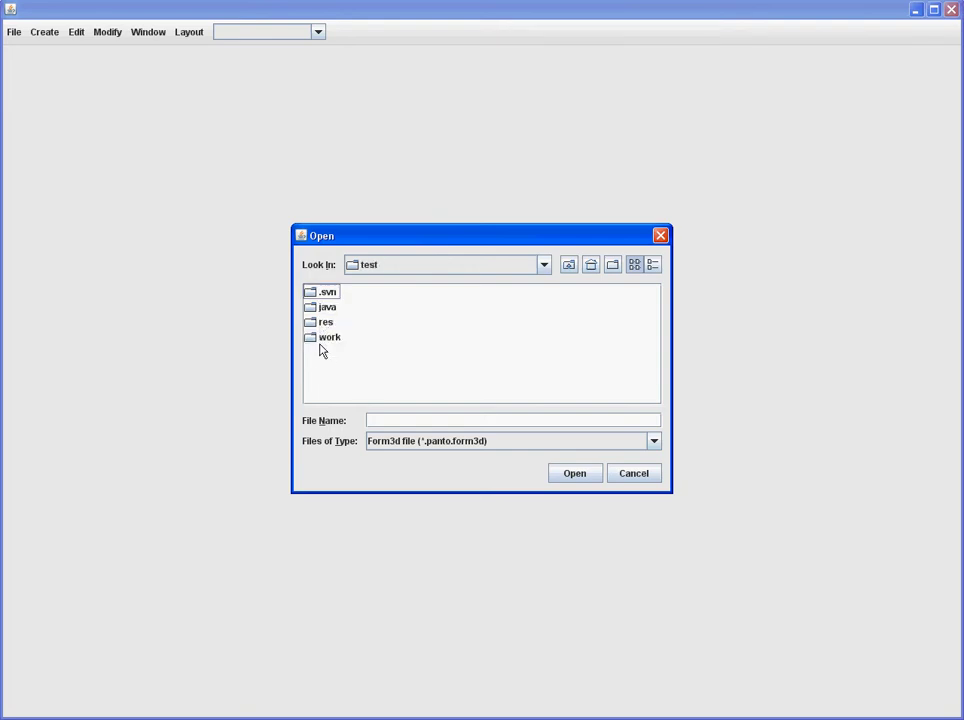
double_click(320, 340)
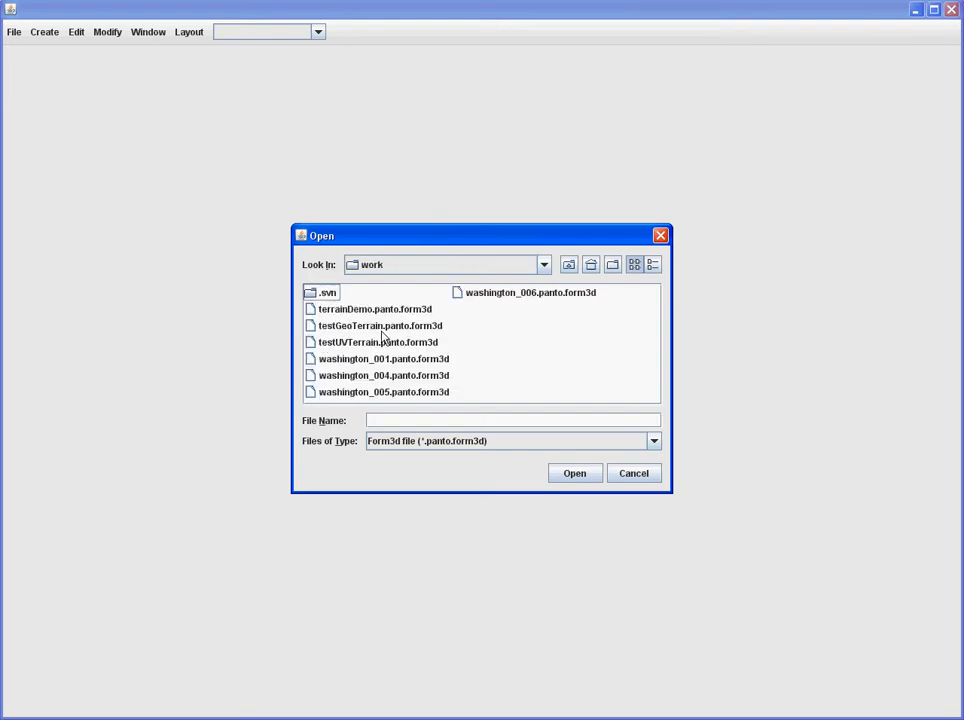
left_click(384, 327)
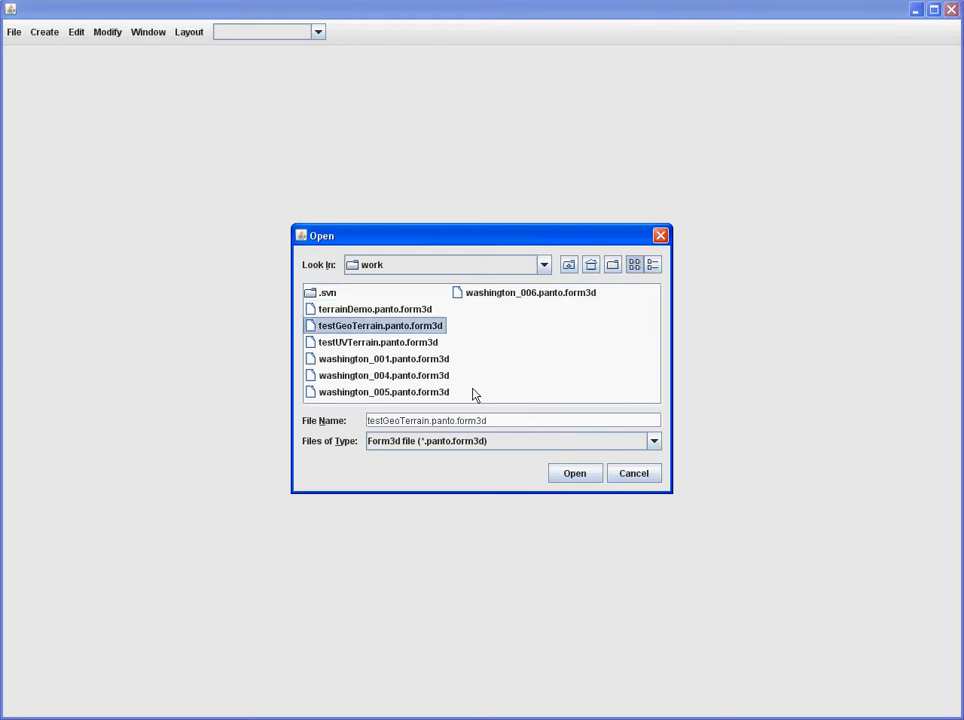
left_click(575, 476)
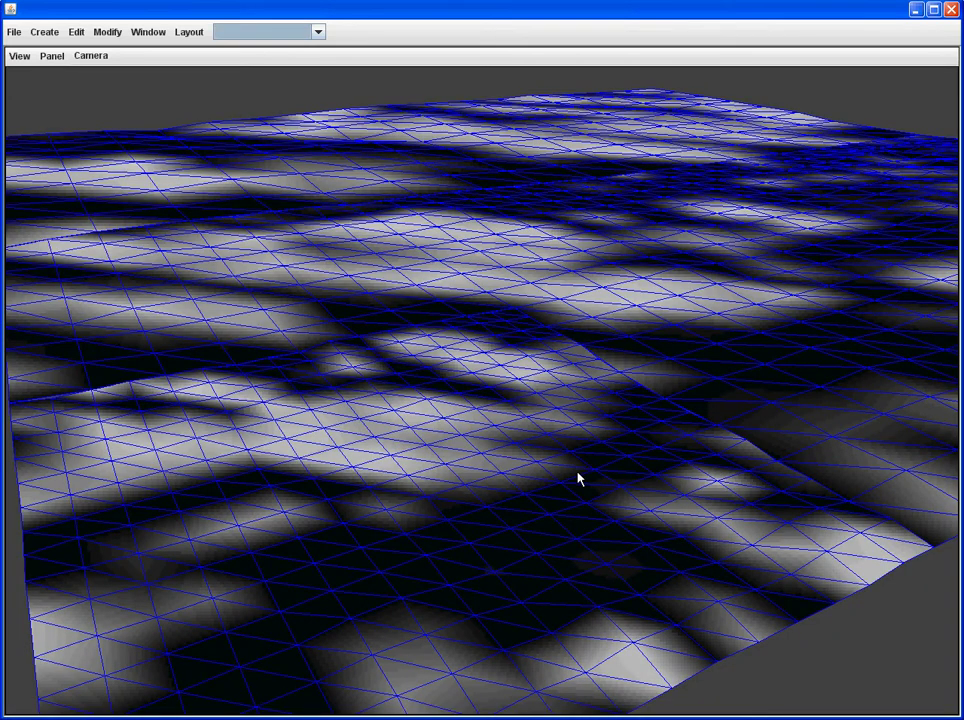
left_click_drag(591, 476, 392, 424)
left_click_drag(380, 333, 575, 377)
mouse_move(420, 290)
left_mouse_down()
mouse_move(523, 289)
mouse_move(521, 275)
mouse_move(519, 318)
mouse_move(411, 292)
mouse_move(479, 285)
mouse_move(493, 269)
mouse_move(430, 297)
left_mouse_up()
left_click_drag(356, 294, 445, 325)
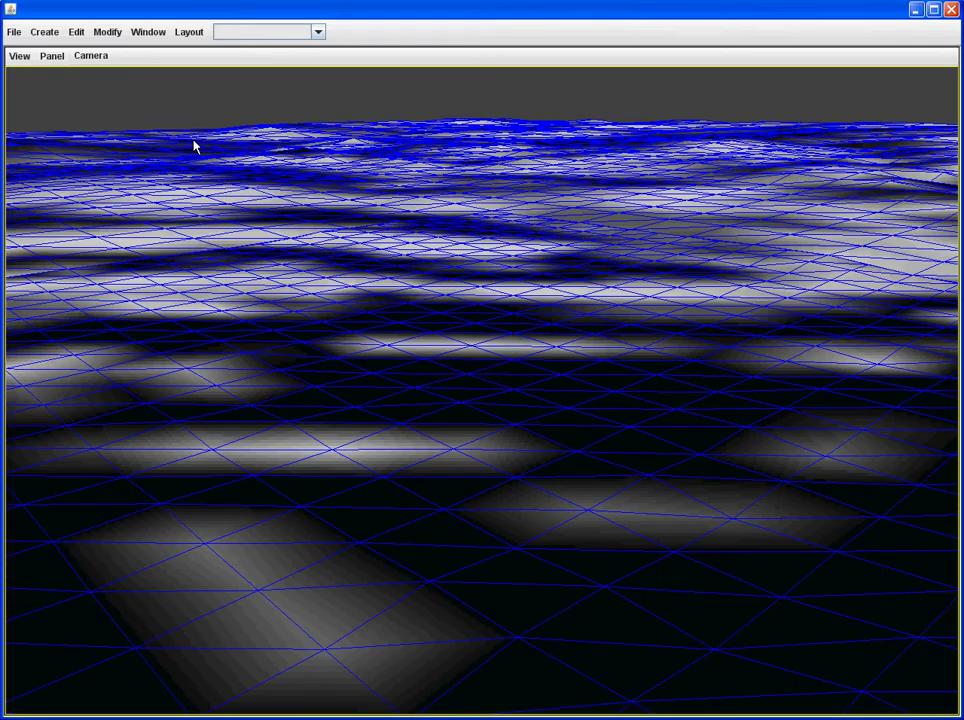
Load the scene file terrainDemo.panto.form3d in place of the open terrain scene.
left_click(14, 32)
left_click(28, 70)
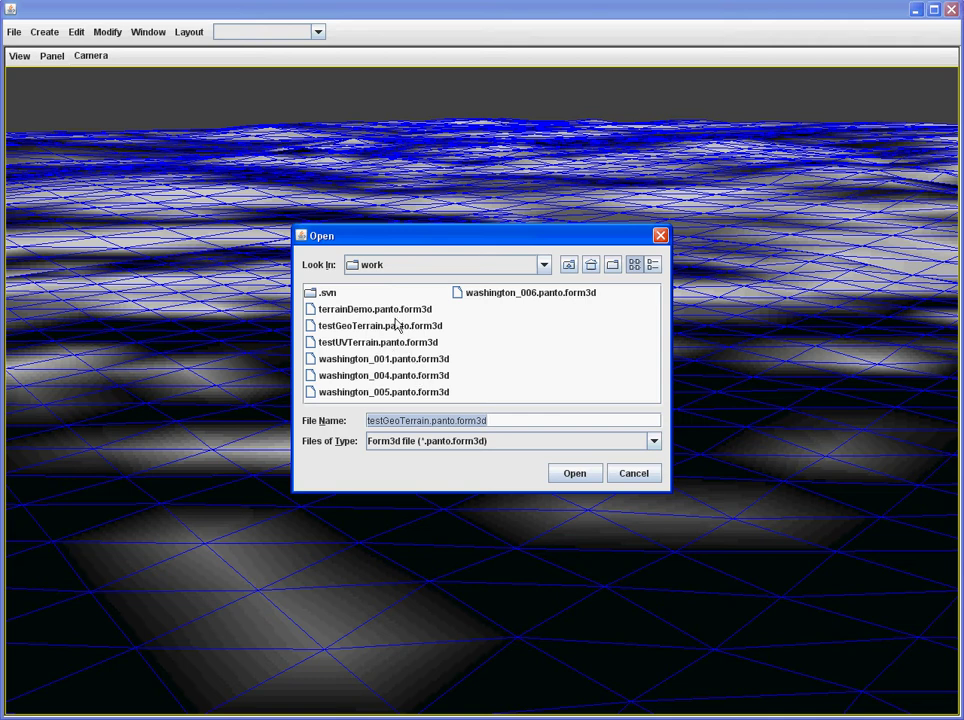
left_click(396, 312)
left_click(576, 476)
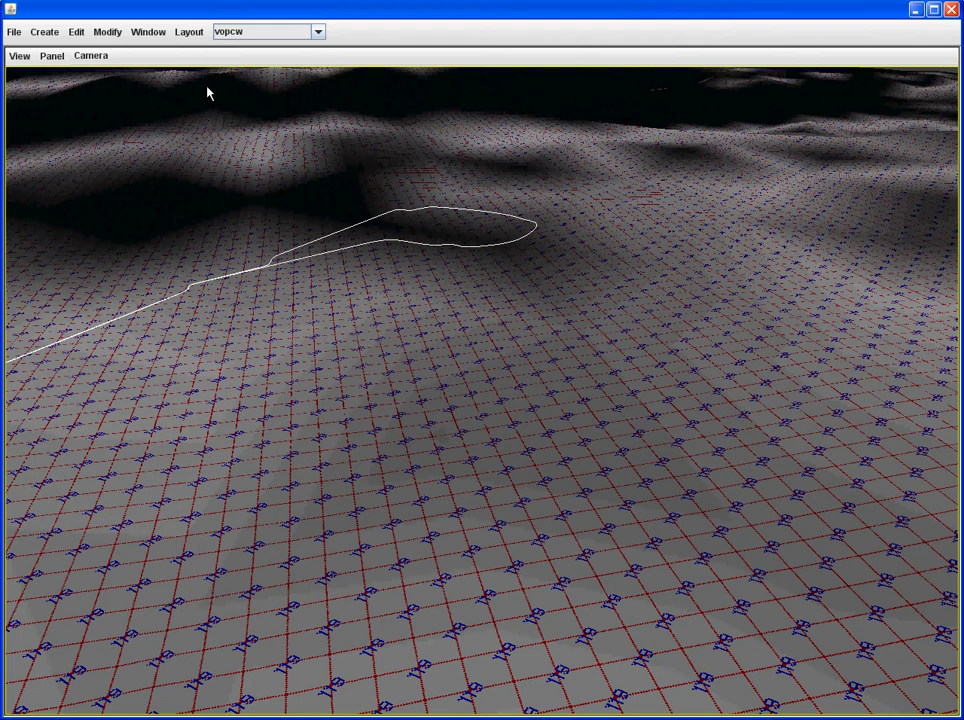
Split the 3D view horizontally into two panels and divide the new panel with Split Vertical.
left_click(52, 57)
left_click(56, 74)
left_click(531, 56)
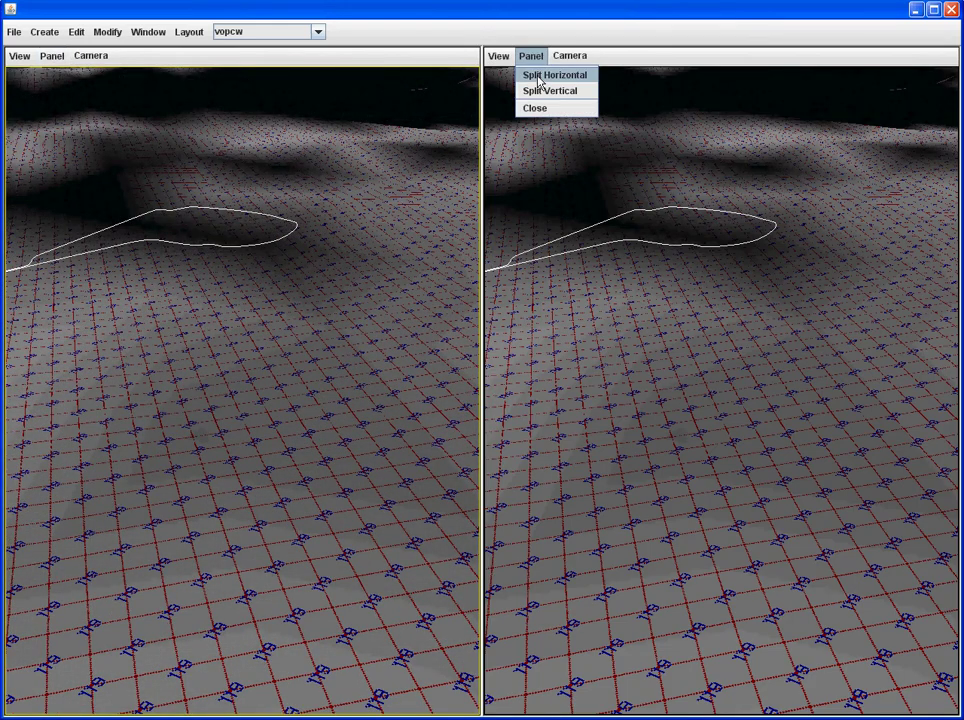
left_click(547, 92)
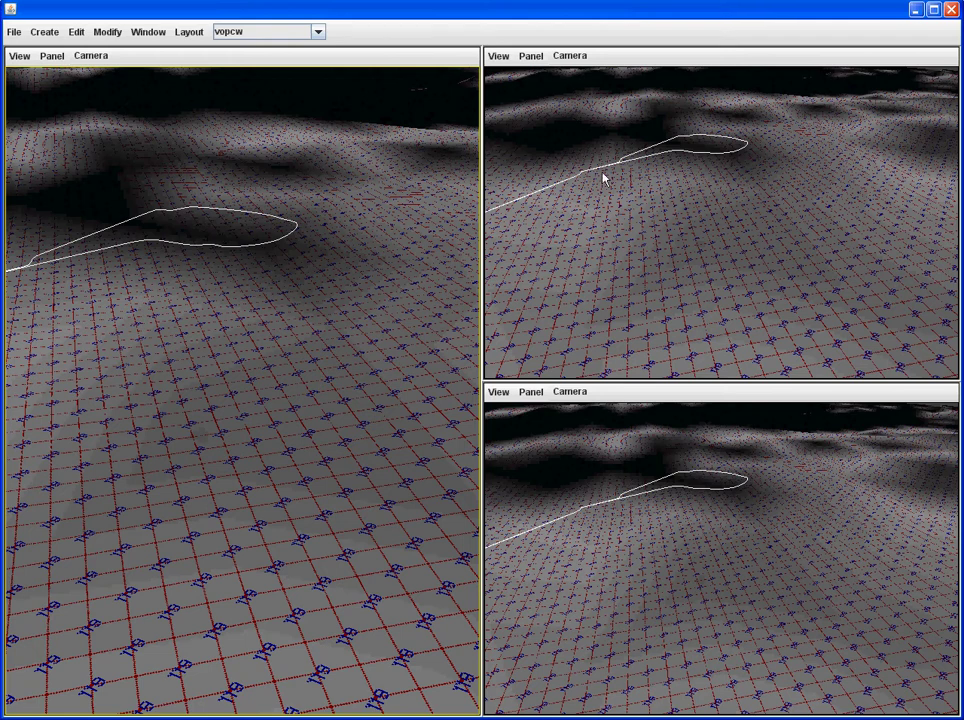
Show the Visor and the Outliner in the two smaller panels, and expand the Outliner's whole scene tree.
left_click(498, 56)
left_click(515, 108)
left_click(498, 392)
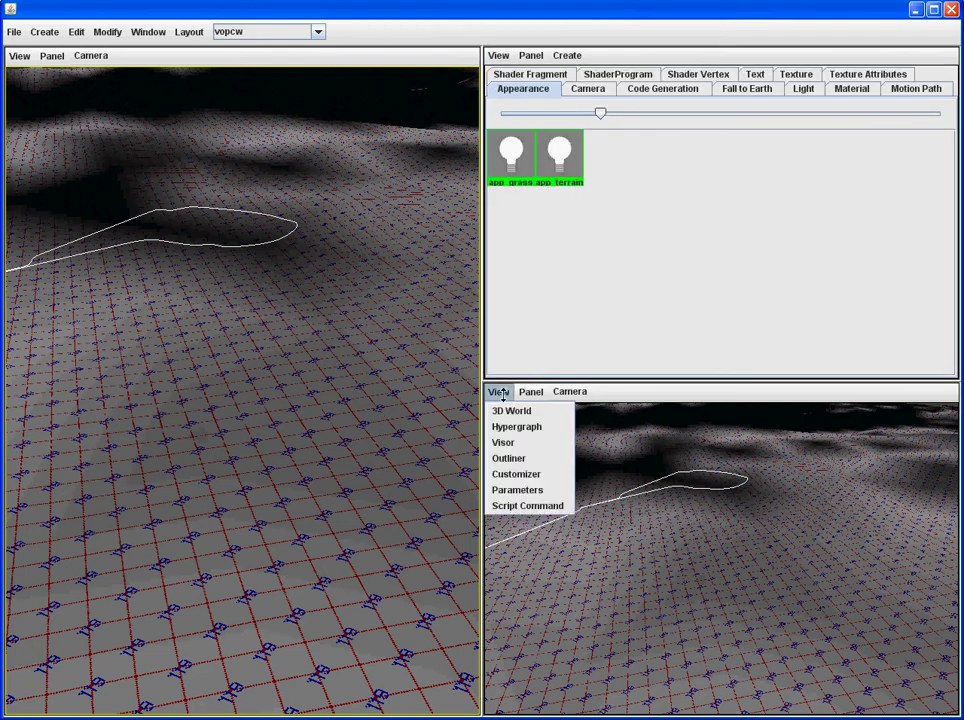
left_click(519, 458)
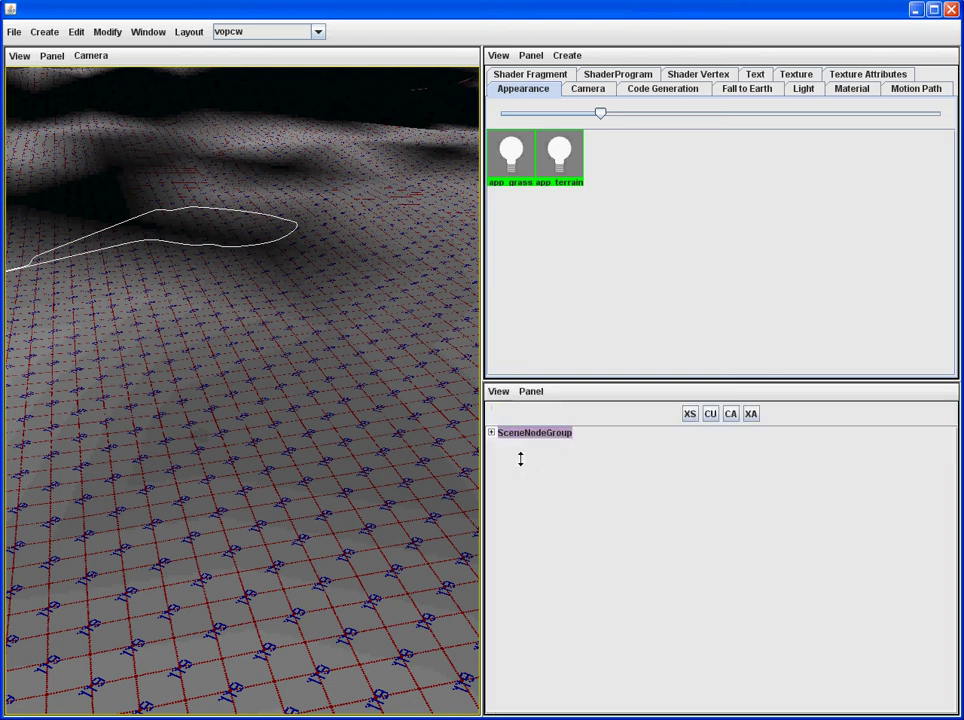
left_click(751, 414)
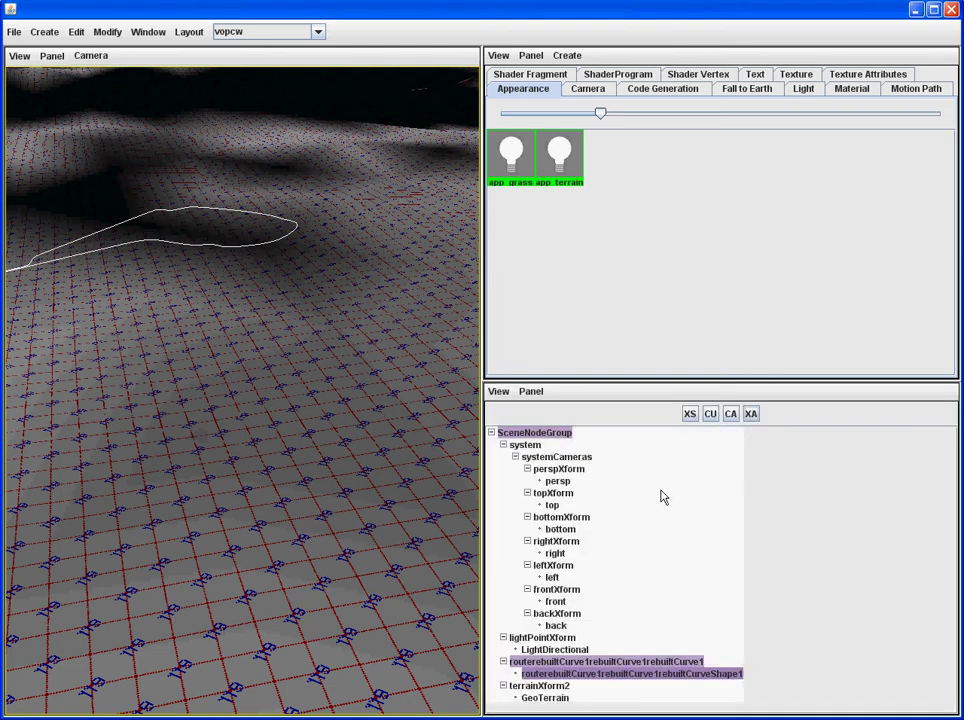
Create a cube primitive with SceneNodeGroup selected and expand the cube's transform node in the Outliner.
left_click(541, 433)
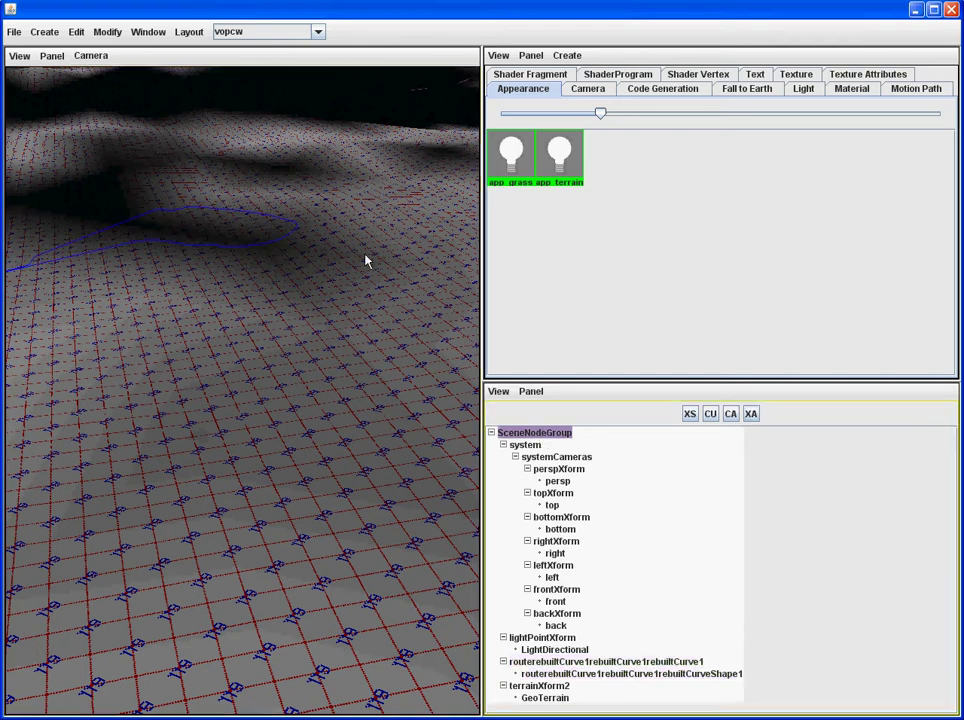
left_click(44, 32)
left_click(60, 71)
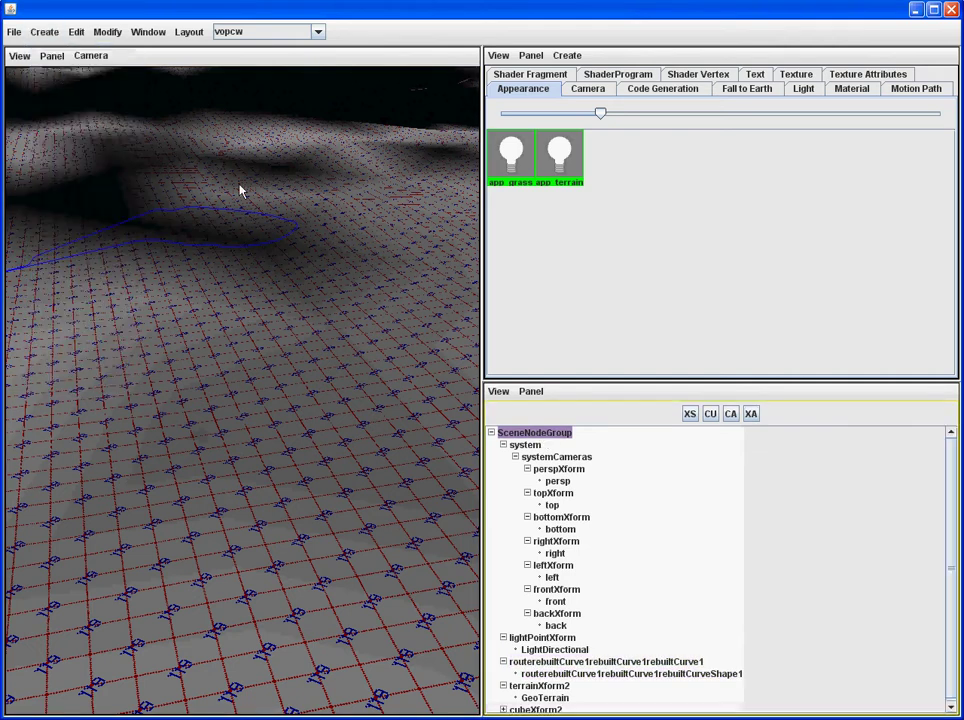
left_click_drag(240, 190, 267, 202)
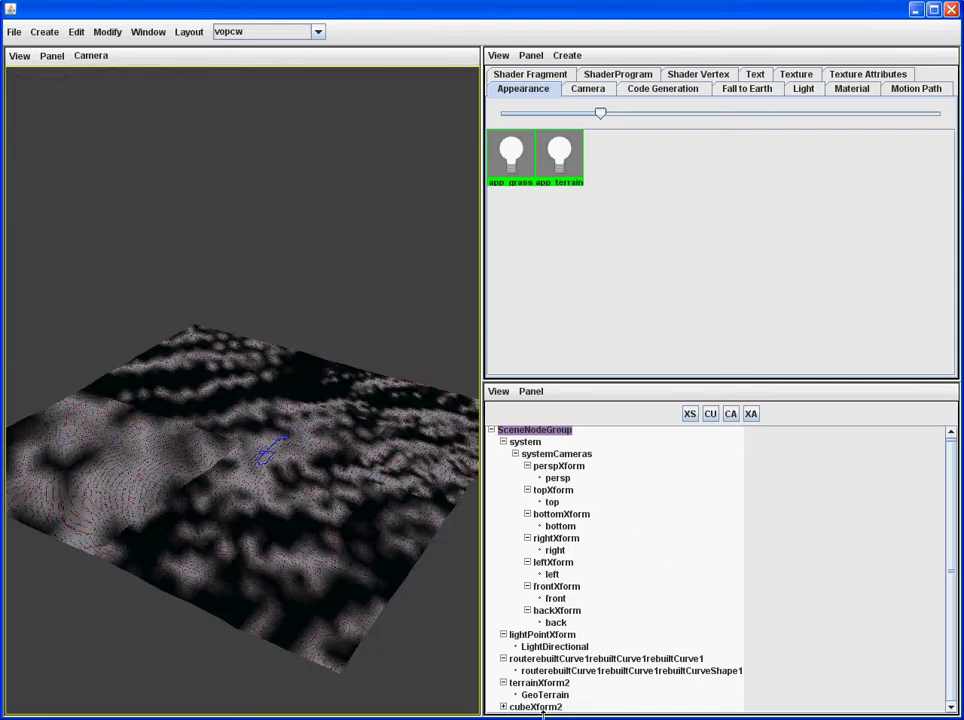
left_click(503, 707)
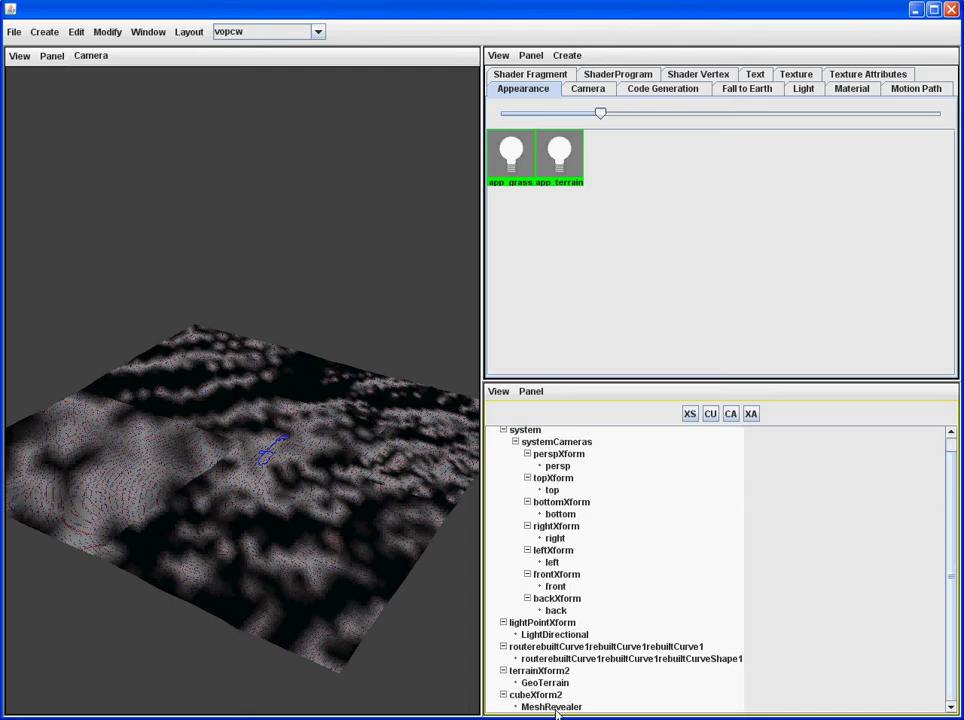
Examine where the cube lies relative to the terrain and which Outliner nodes belong to the cube and the route curve.
left_click(556, 708)
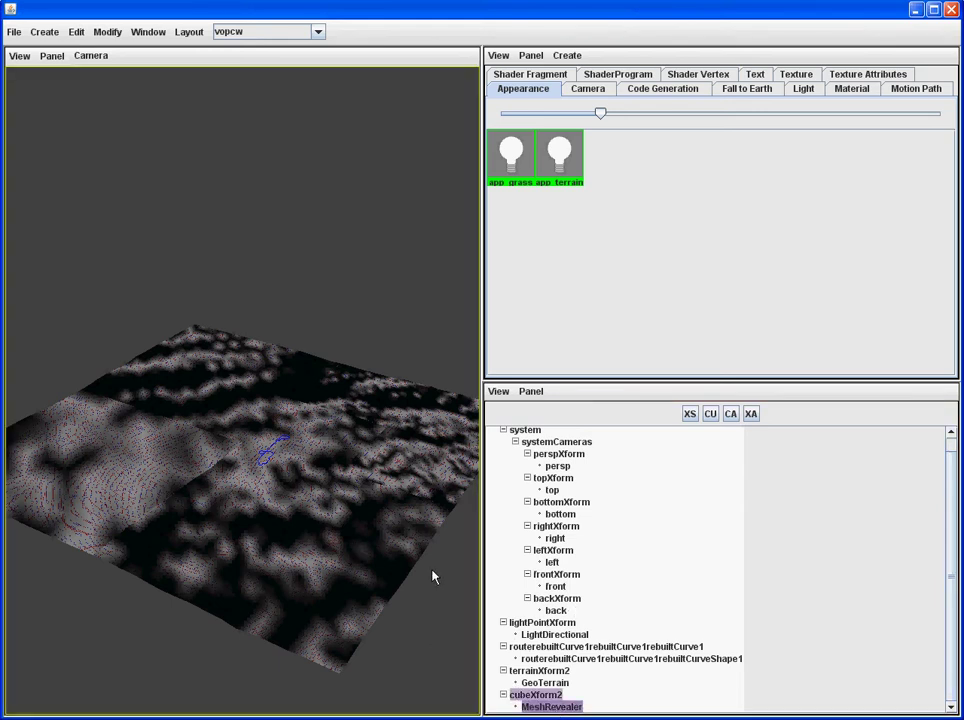
scroll(433, 576, "up", 5)
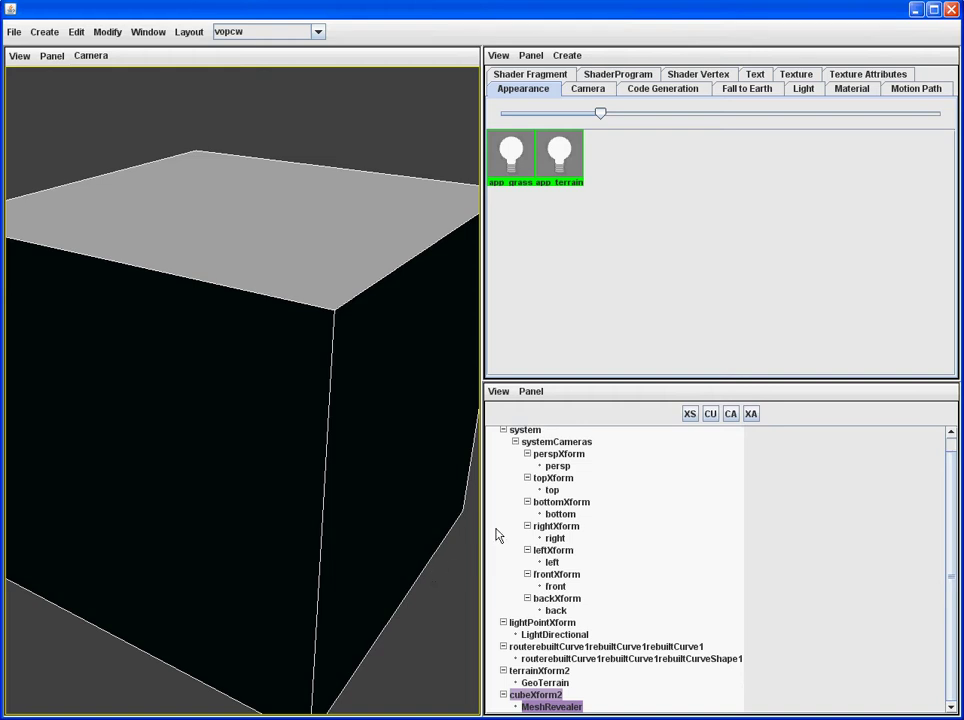
scroll(402, 445, "down", 8)
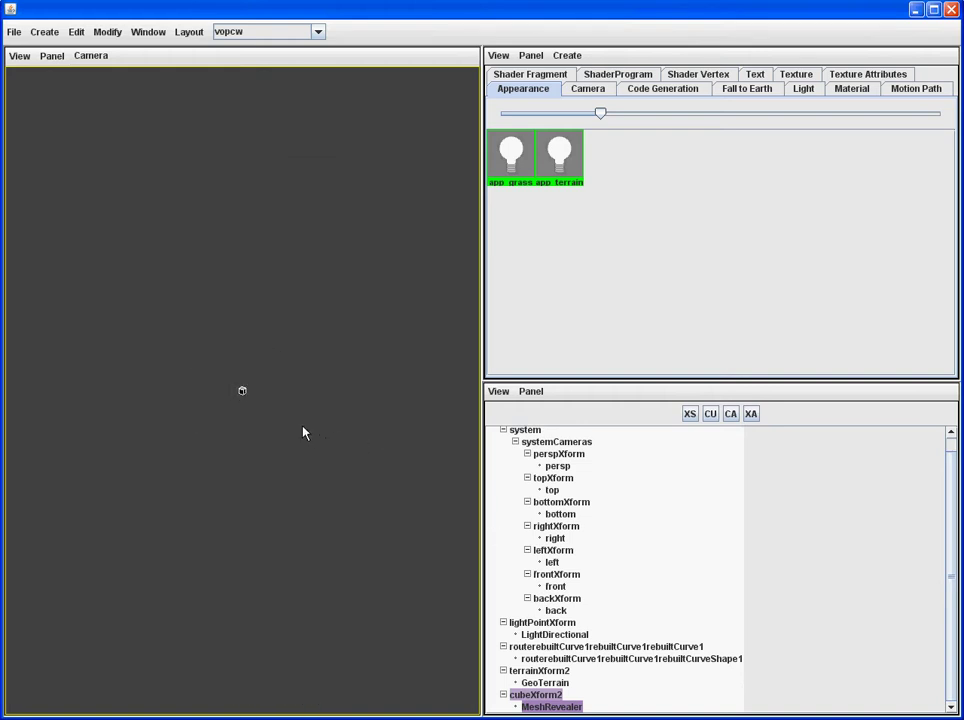
middle_click_drag(324, 424, 258, 429)
middle_click_drag(322, 414, 183, 312)
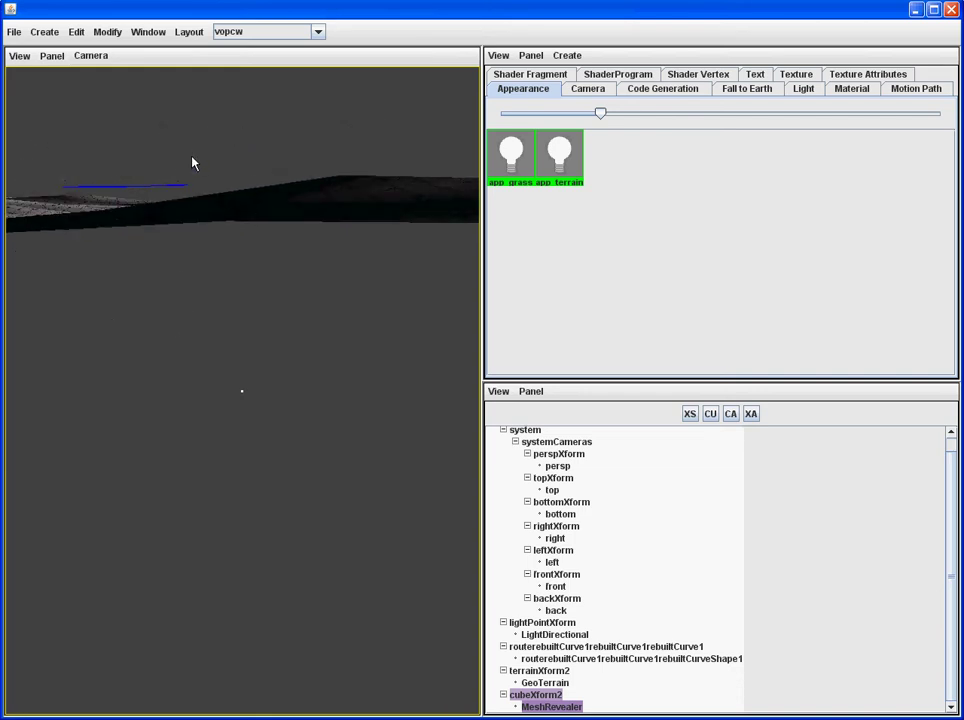
left_click_drag(194, 163, 166, 197)
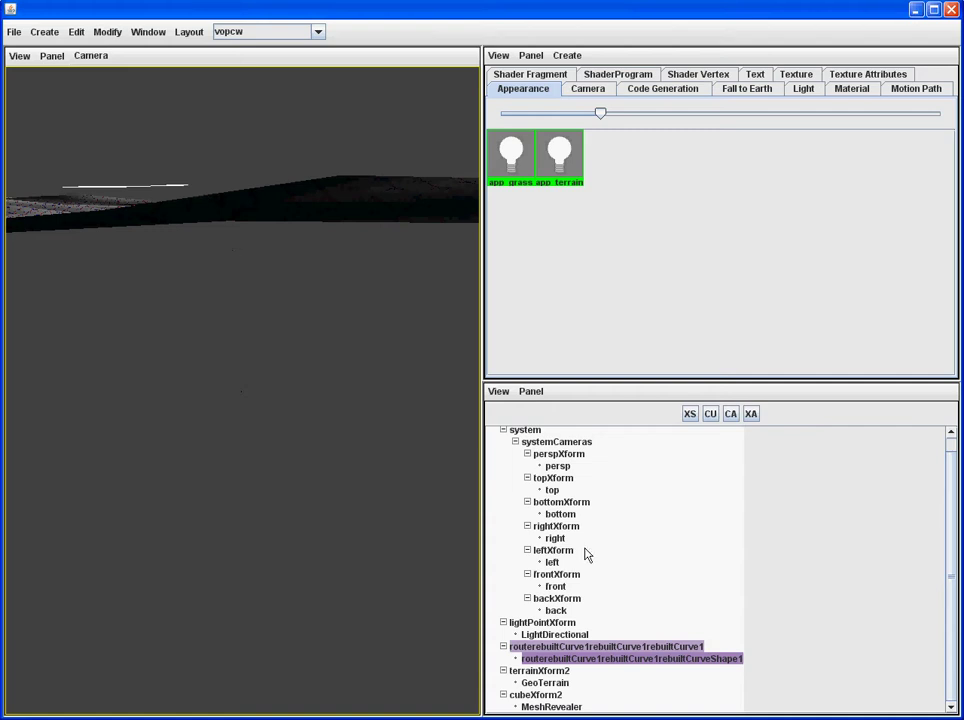
left_click(732, 662)
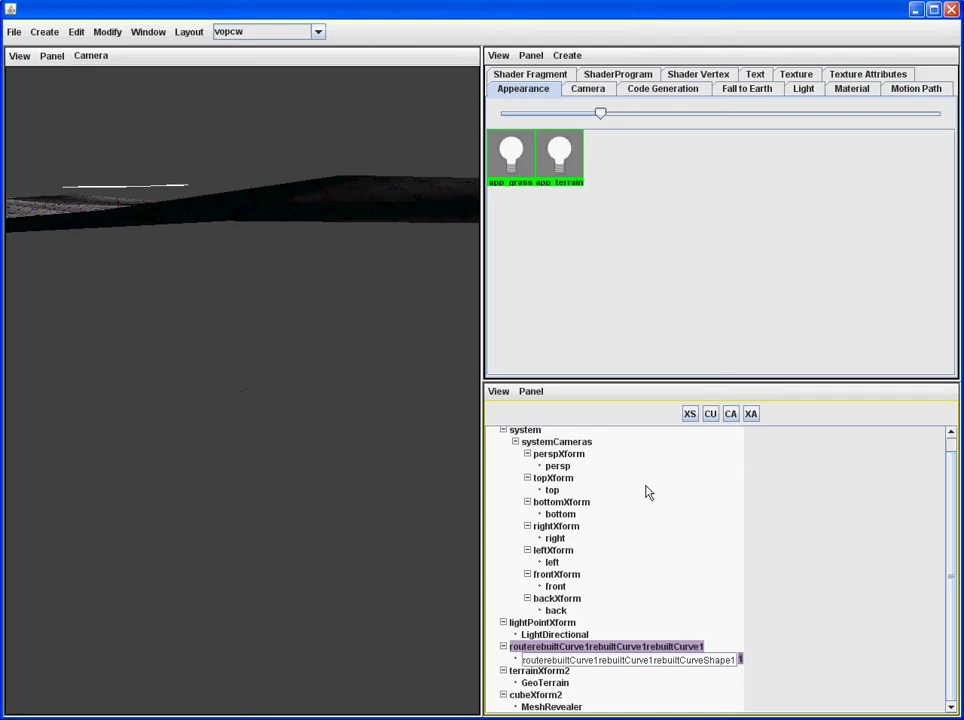
left_click(410, 344)
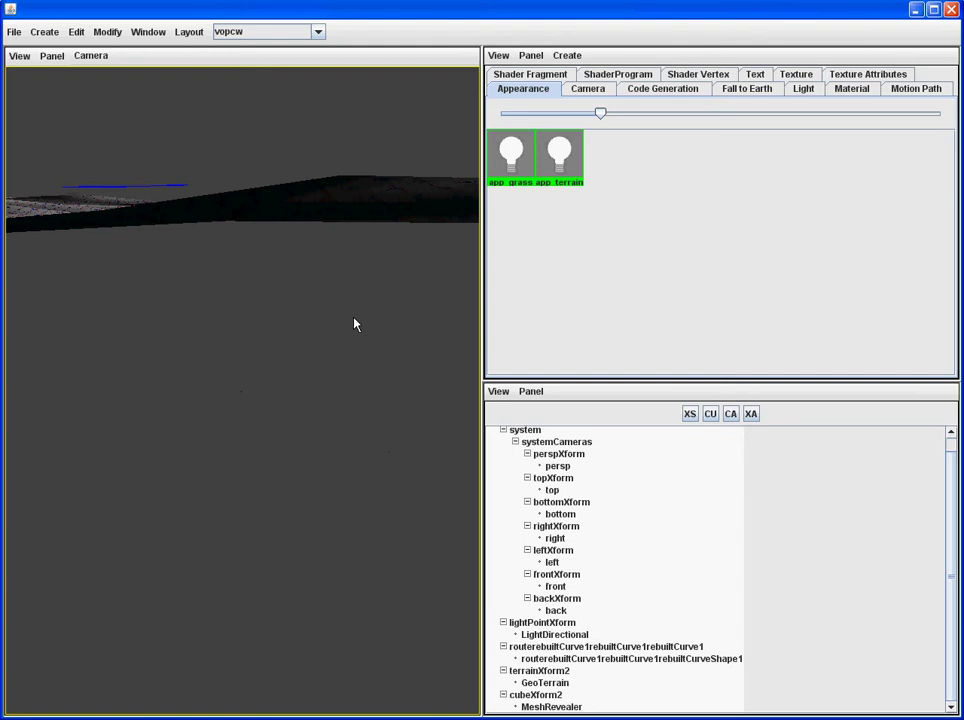
left_click(566, 707)
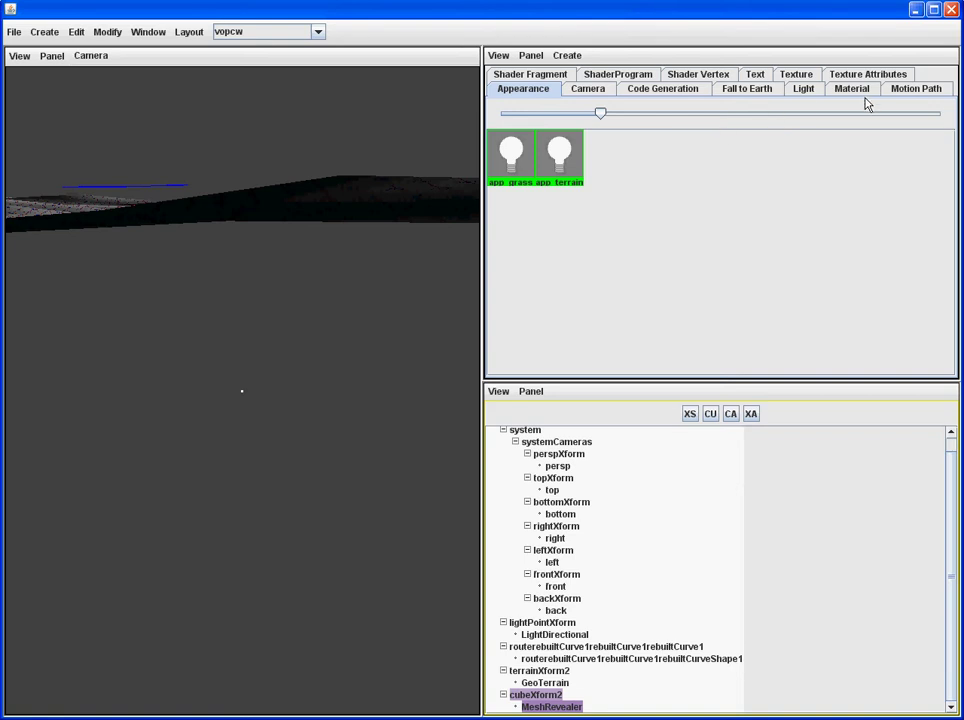
Create a Motion Path node in the Visor's Motion Path category.
left_click(905, 92)
left_click(569, 56)
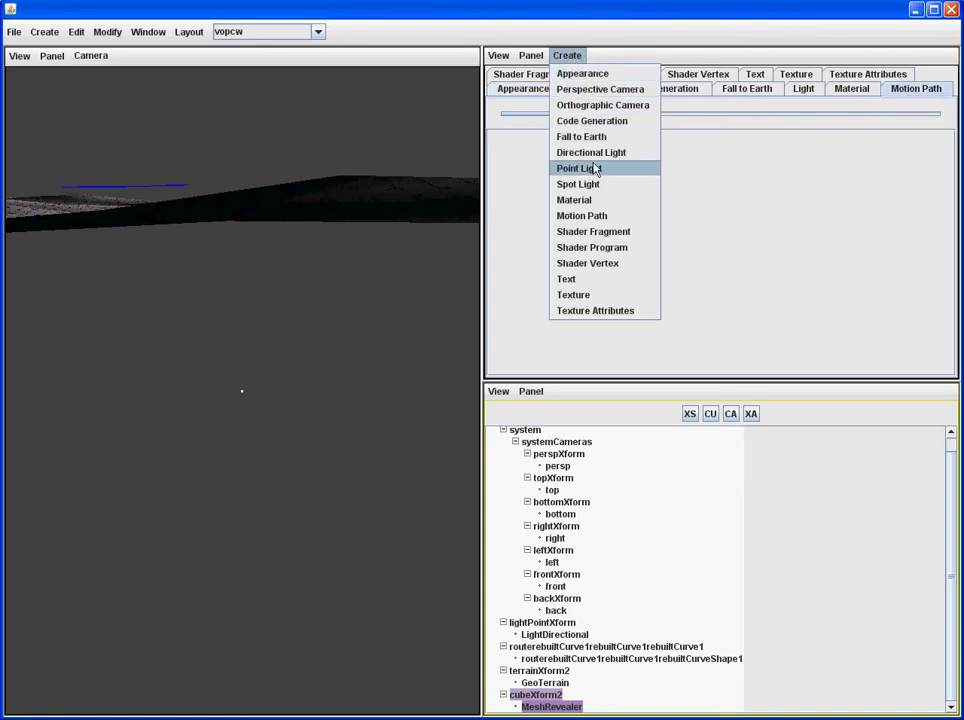
left_click(603, 217)
Open the Node Connection Editor and load the MotionPath node as the receiving side of the connection.
left_click(511, 163)
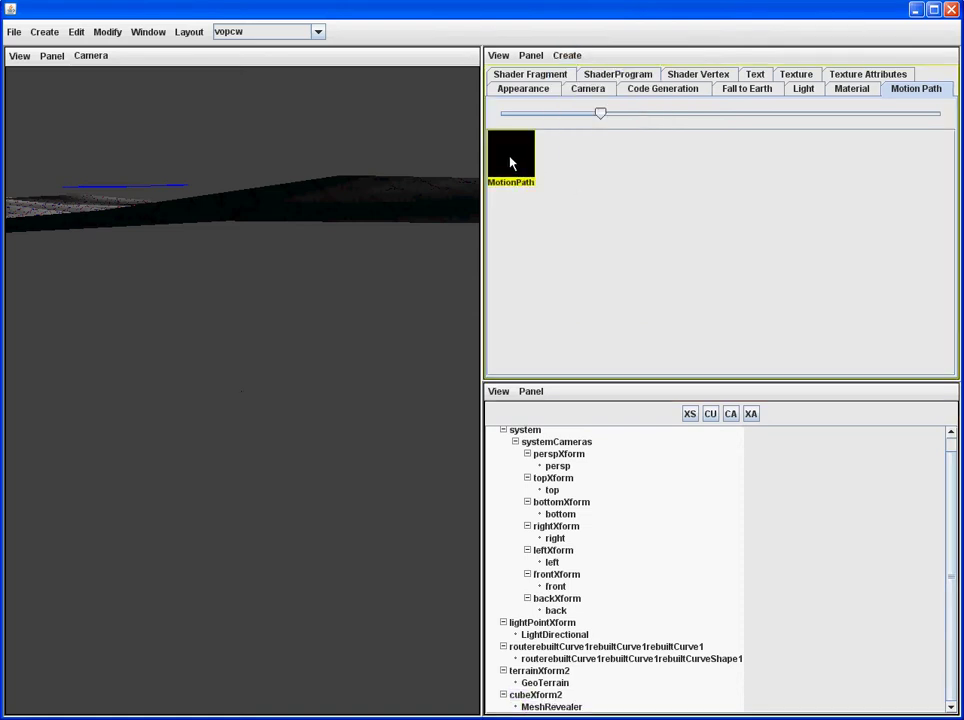
left_click(140, 34)
left_click(160, 54)
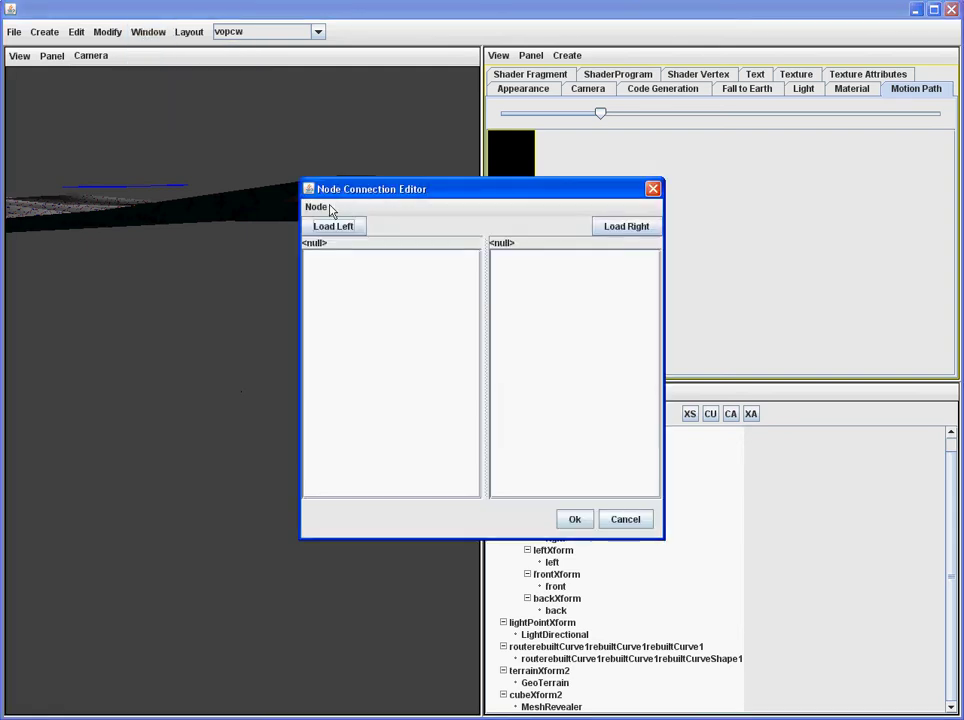
left_click_drag(418, 198, 428, 299)
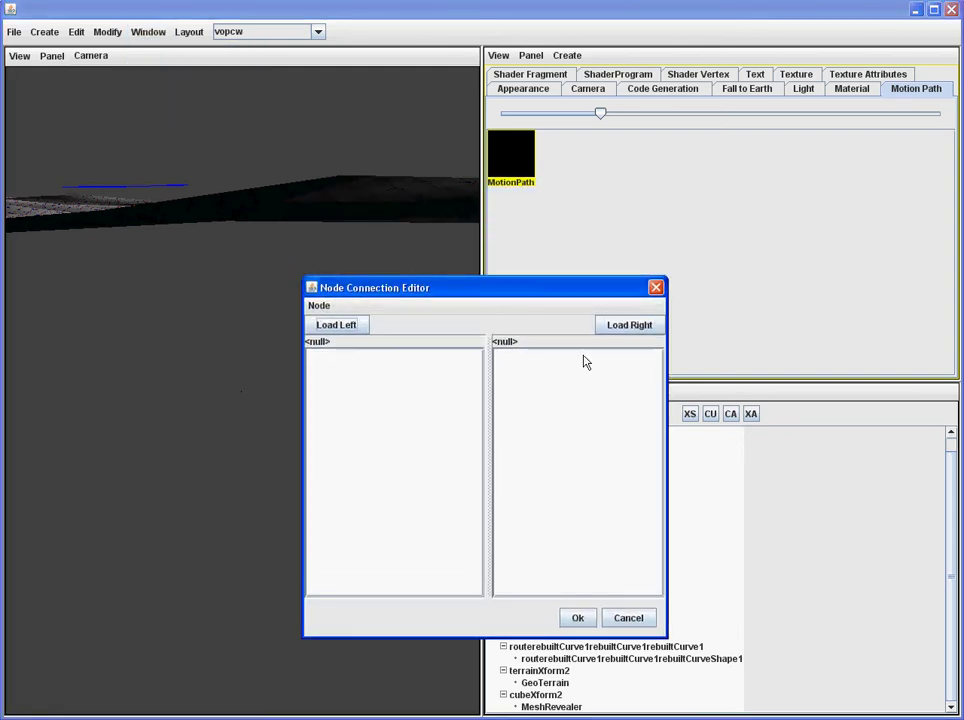
left_click(628, 326)
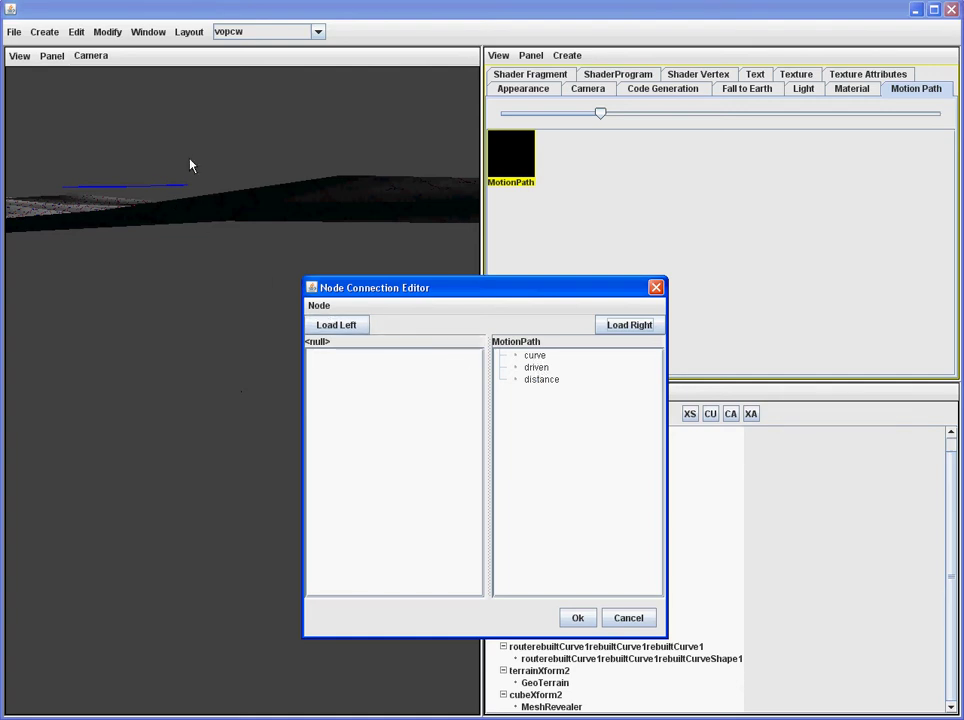
Load the route curve as the source node and connect its curve attribute to the MotionPath's curve input.
left_click_drag(189, 160, 163, 201)
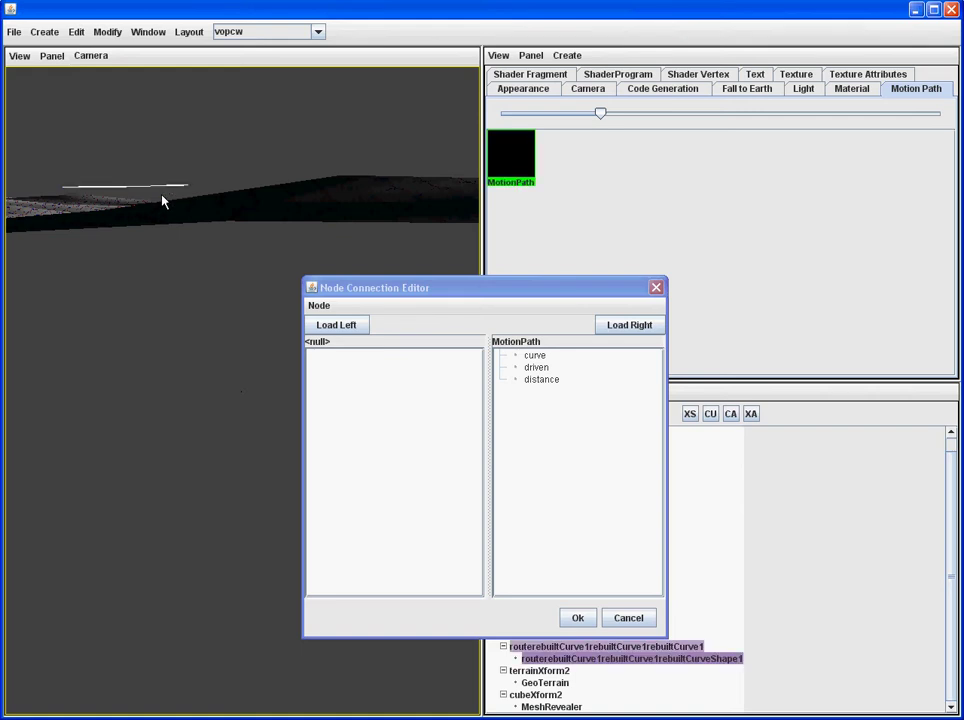
left_click(336, 324)
left_click(332, 380)
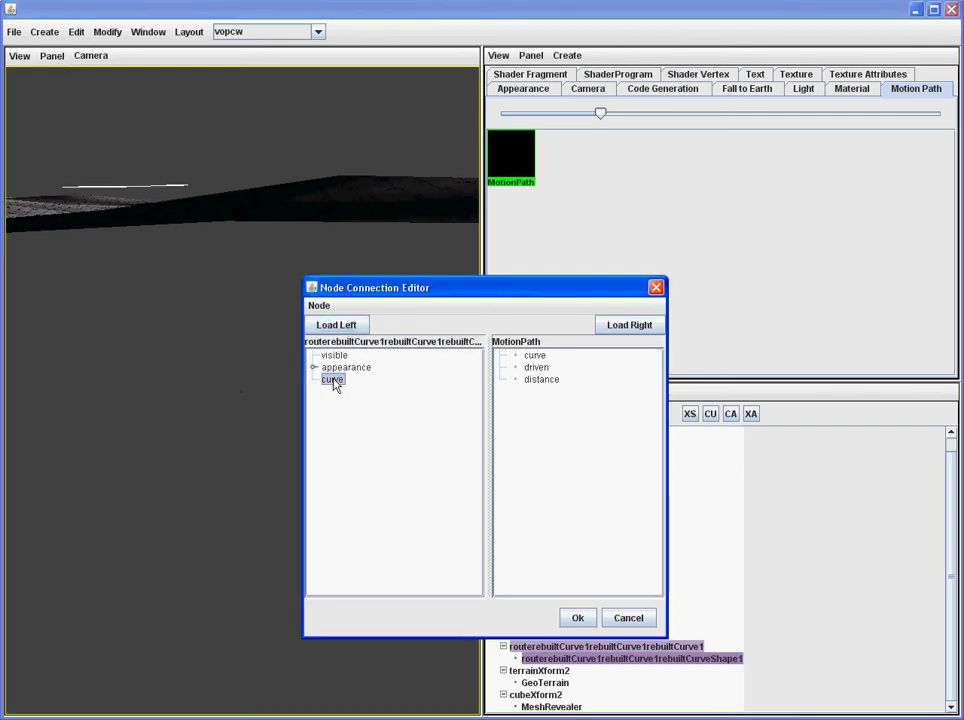
left_click(535, 356)
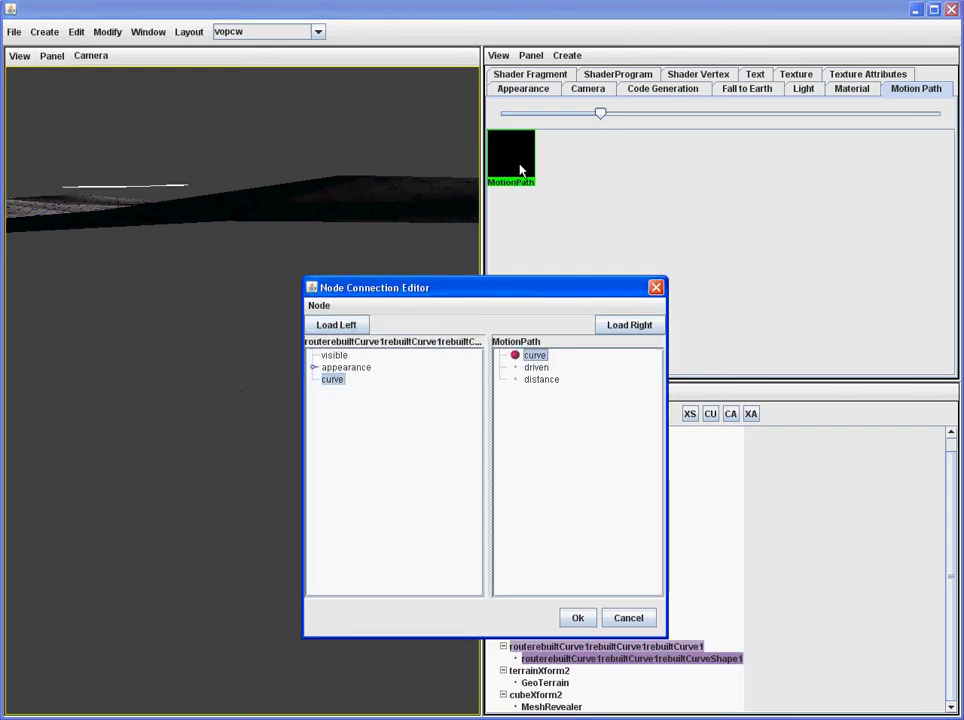
Swap the two nodes in the Node Connection Editor so MotionPath becomes the source, and shrink the editor to uncover the Outliner.
left_click_drag(478, 296, 608, 306)
left_click(450, 316)
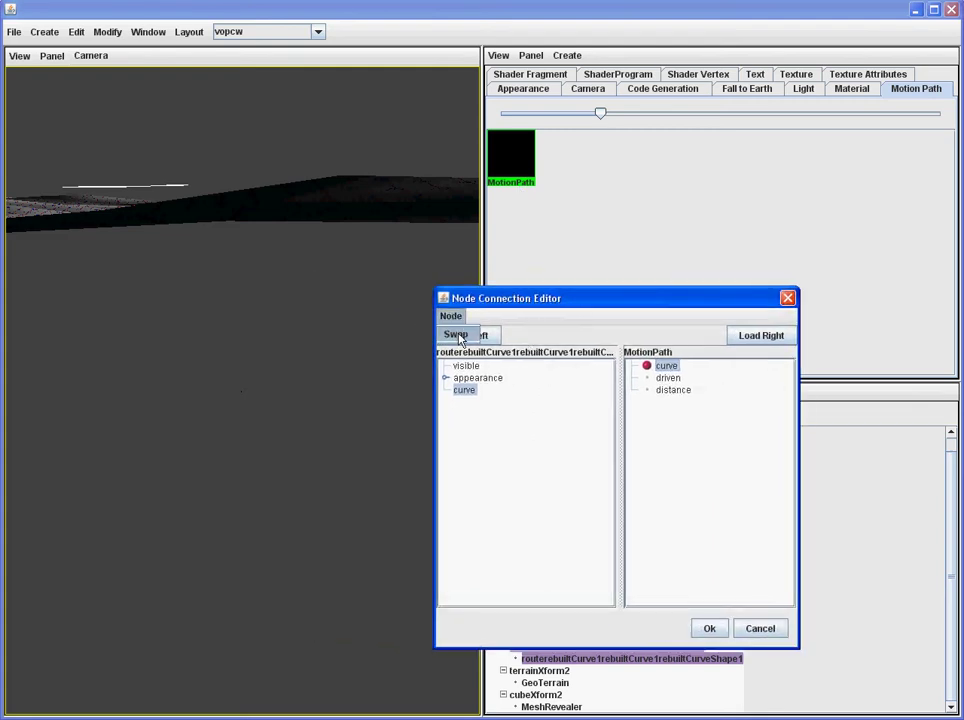
left_click(455, 334)
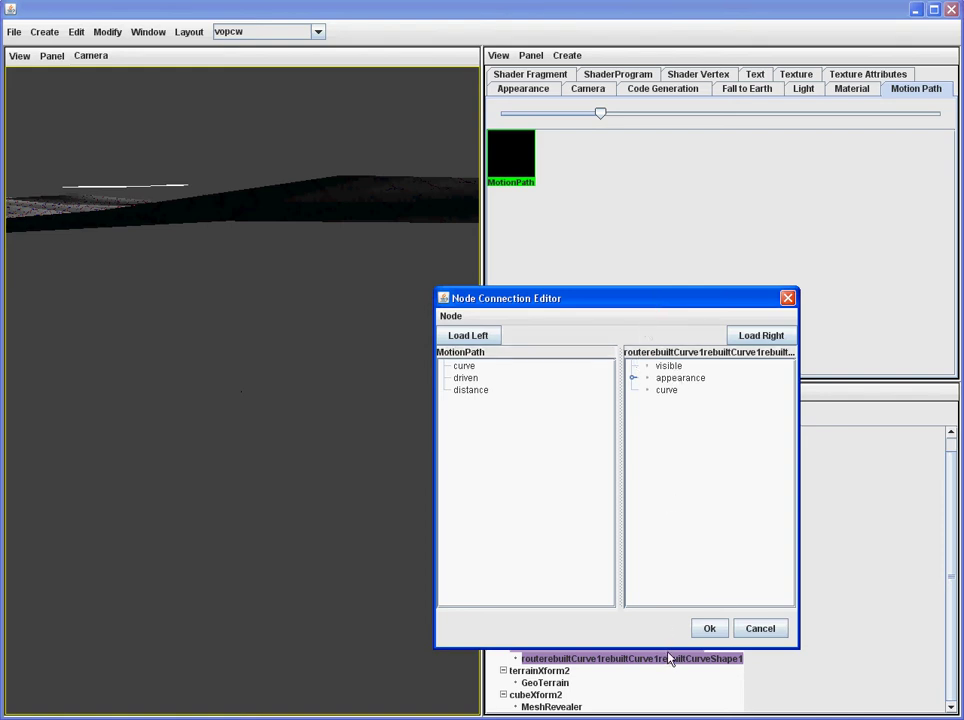
left_click_drag(665, 648, 645, 476)
Load cubeXform2 as the receiving node and connect the MotionPath's driven attribute to its driver input.
left_click(540, 695)
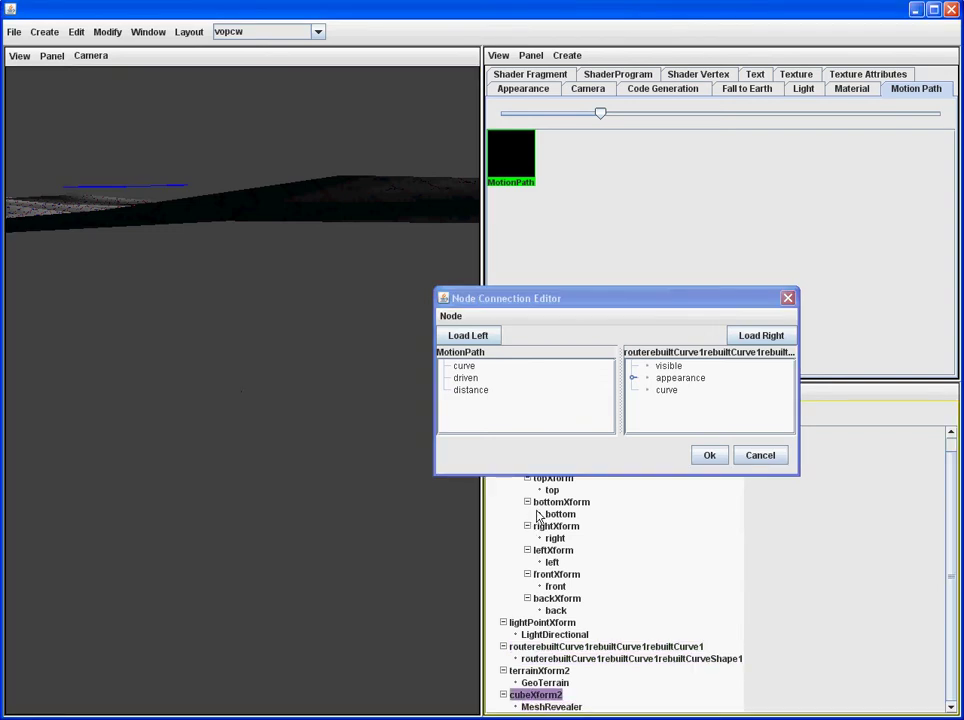
left_click(758, 336)
left_click(465, 378)
left_click(667, 403)
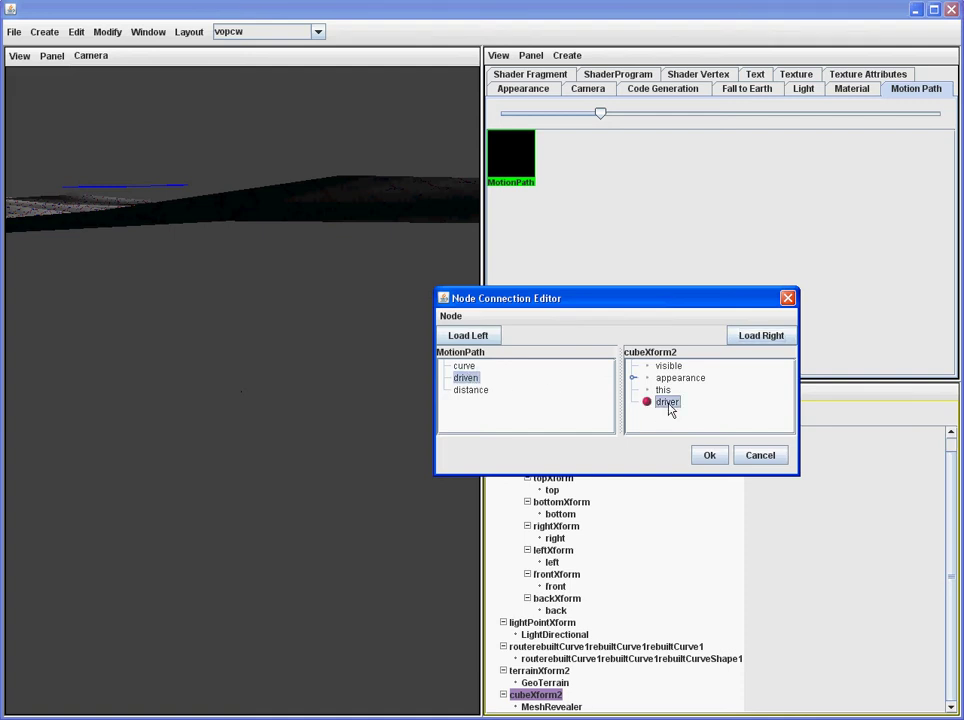
Create a Transform node and nest it under cubeXform2 with the cube's MeshRevealer inside it.
left_click(560, 707)
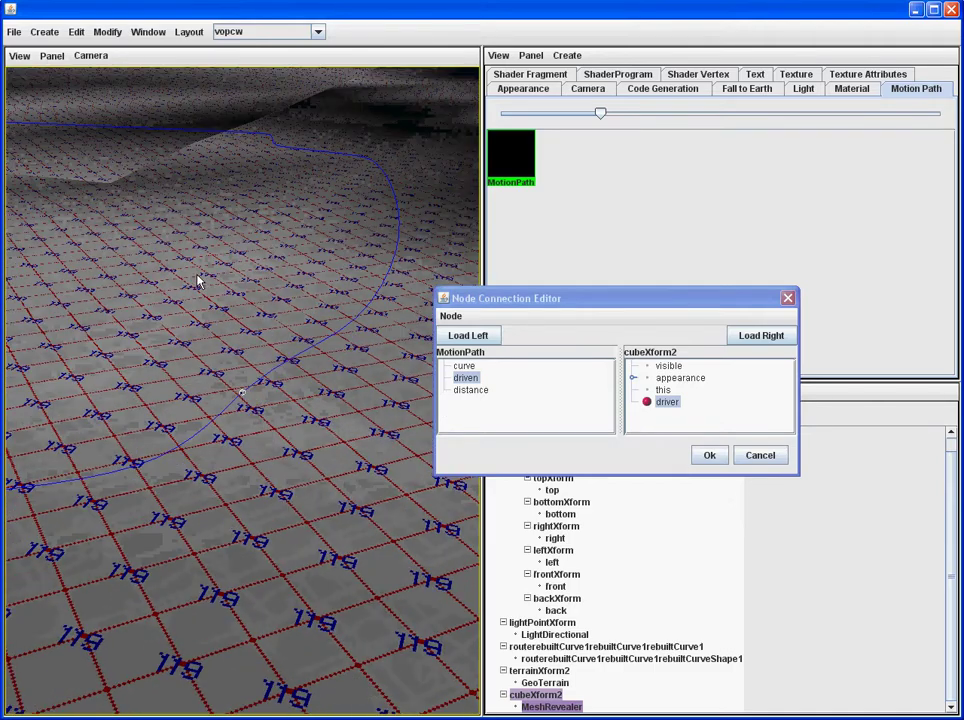
left_click_drag(520, 305, 521, 270)
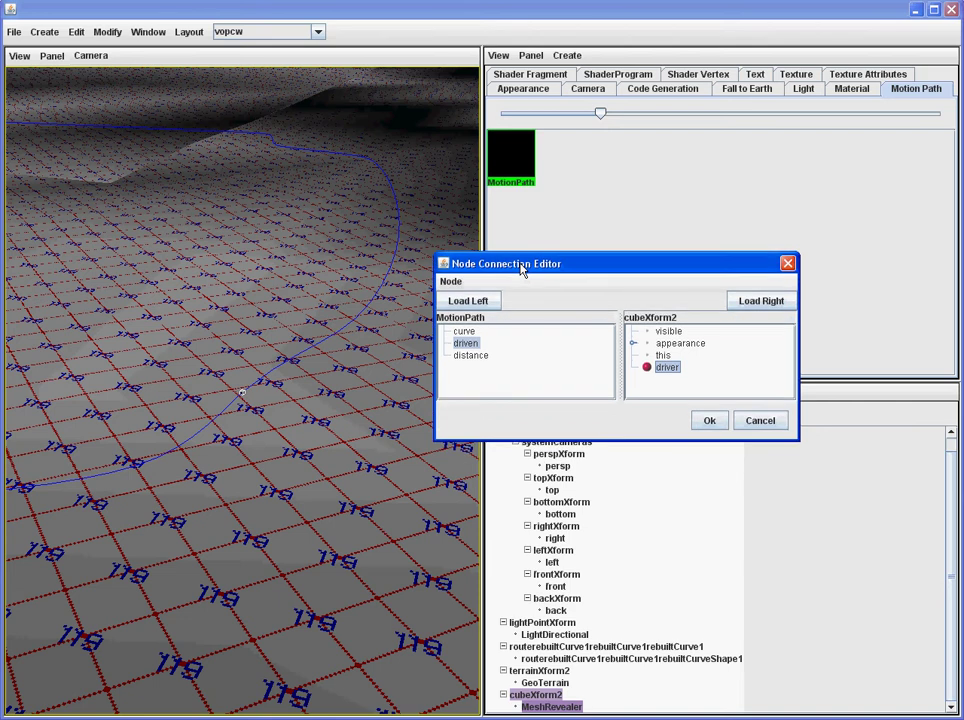
left_click(556, 695)
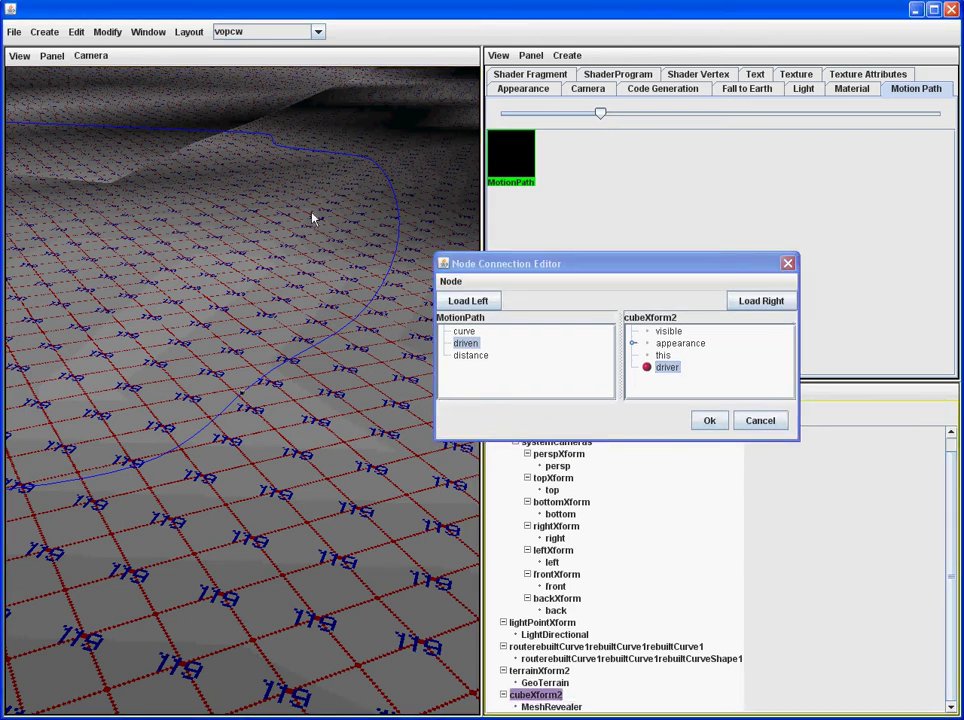
left_click(44, 31)
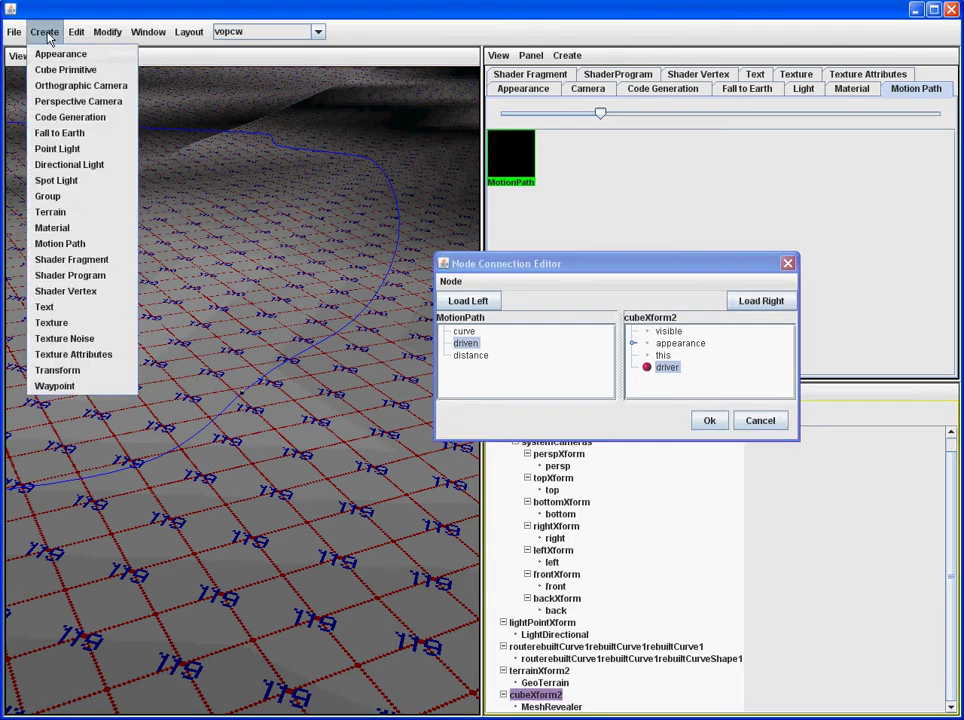
left_click(98, 370)
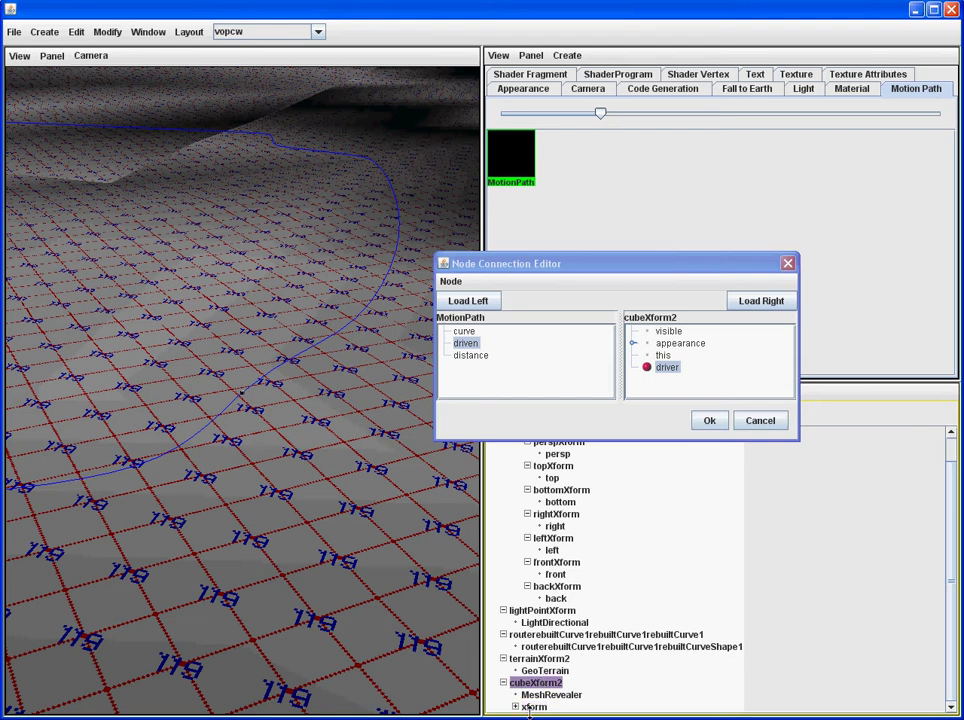
Delete the MeshRevealer directly under cubeXform2 and expand the nested xform to check the mesh it holds.
left_click(545, 694)
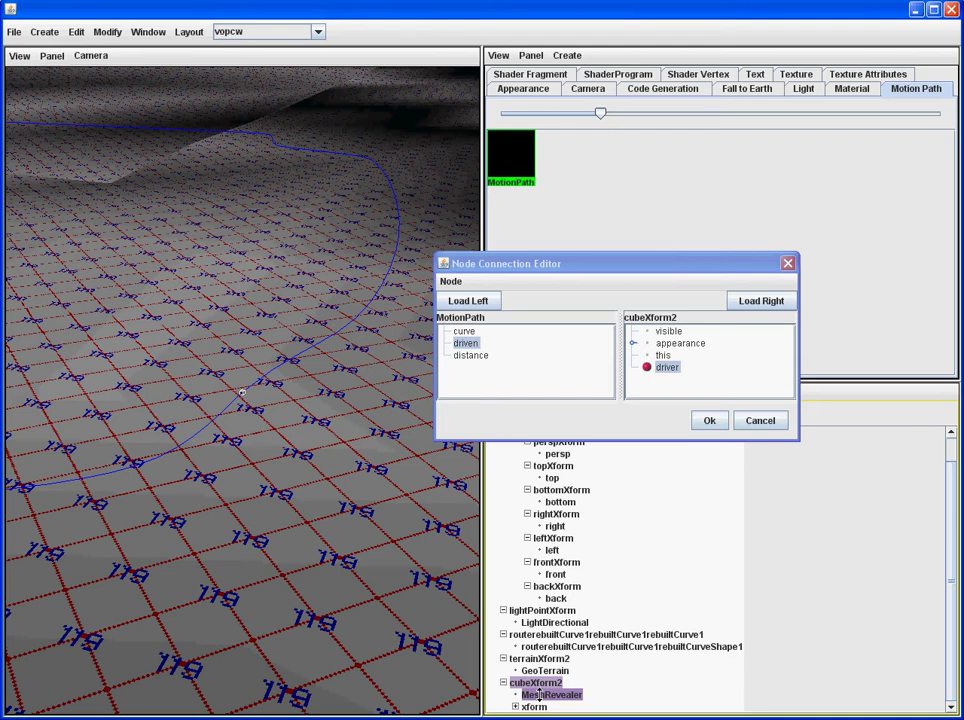
key("Delete")
left_click(536, 704)
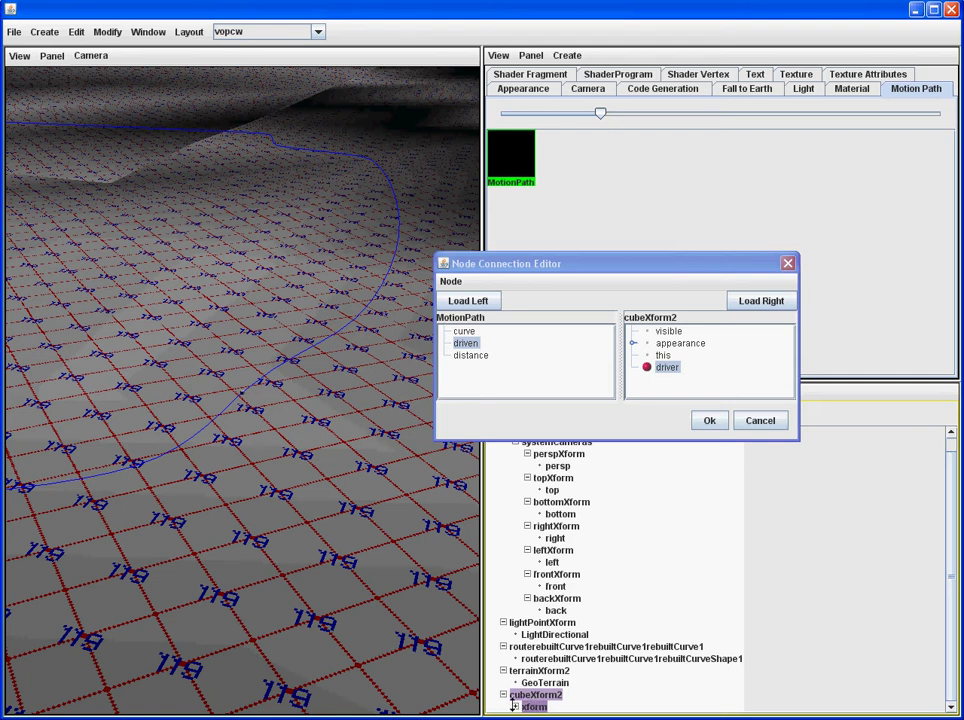
left_click(514, 705)
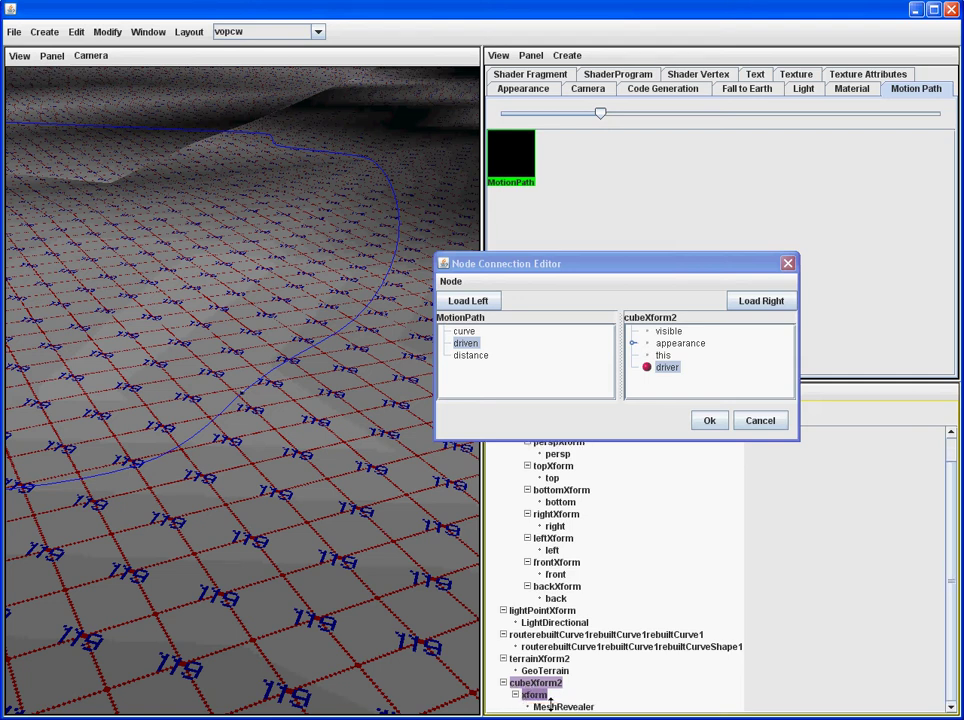
left_click(556, 706)
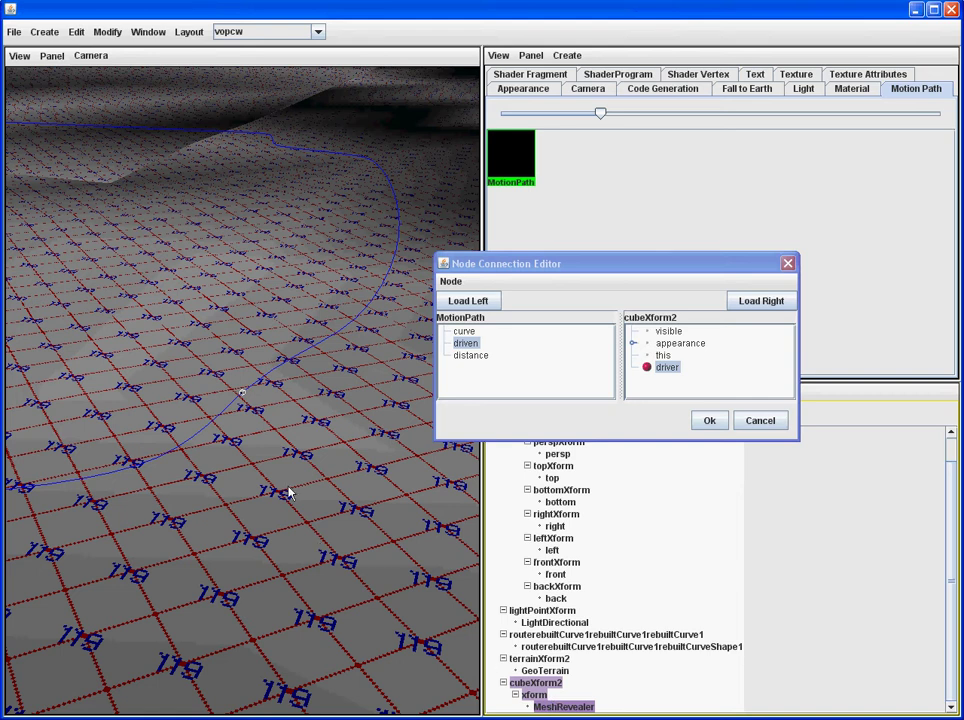
Scale the nested xform with the Scale manipulator to resize the cube on the route curve.
left_click(537, 695)
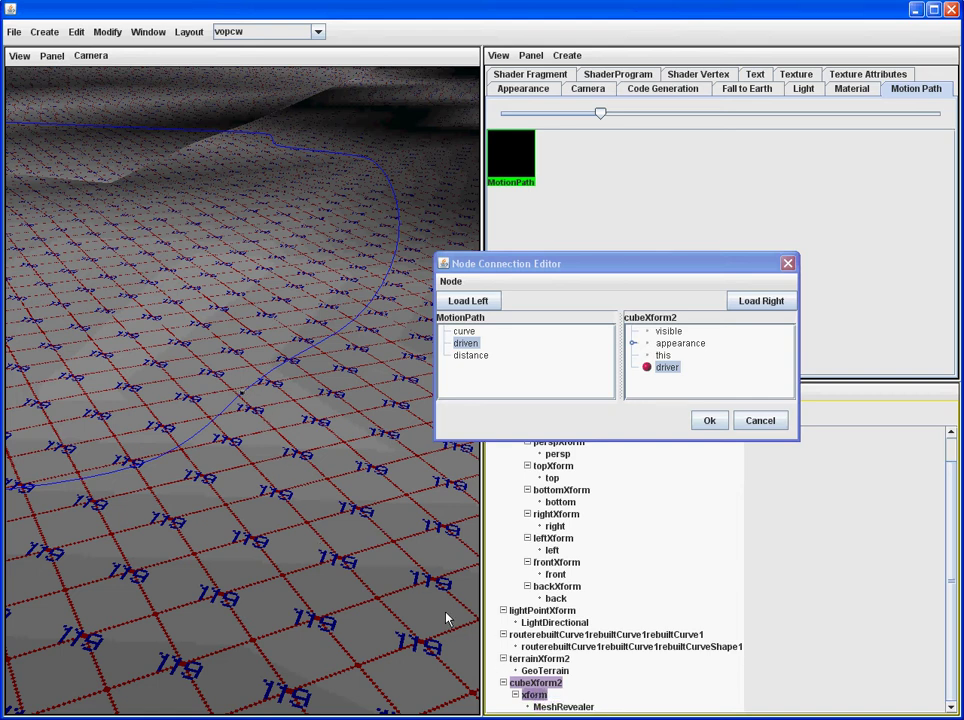
left_click_drag(176, 421, 288, 464)
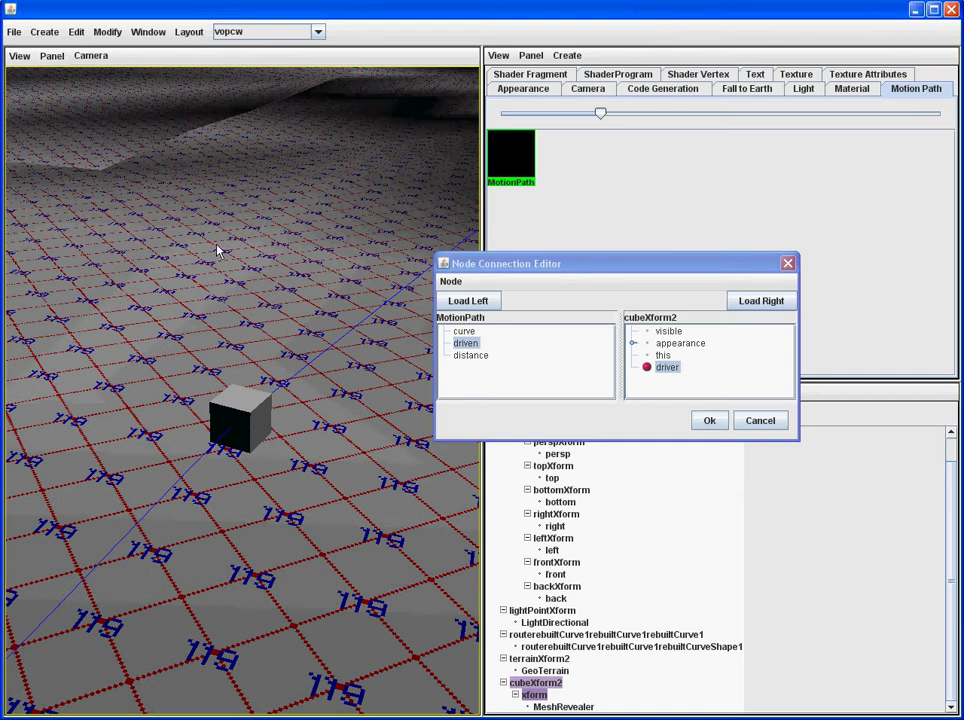
left_click(106, 31)
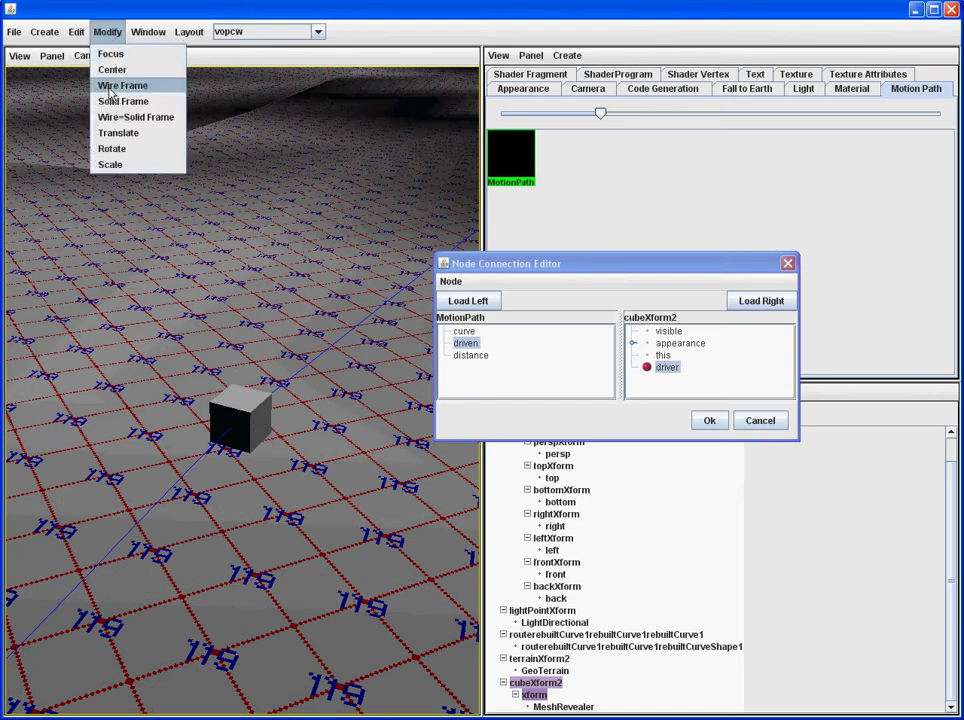
left_click(130, 165)
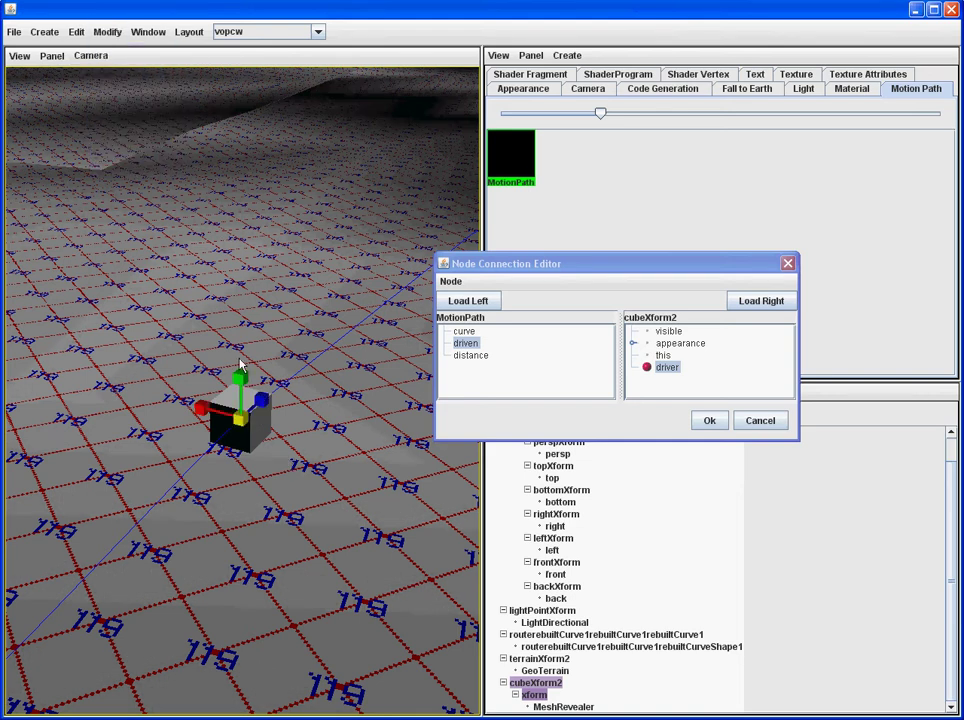
left_click_drag(243, 425, 193, 385)
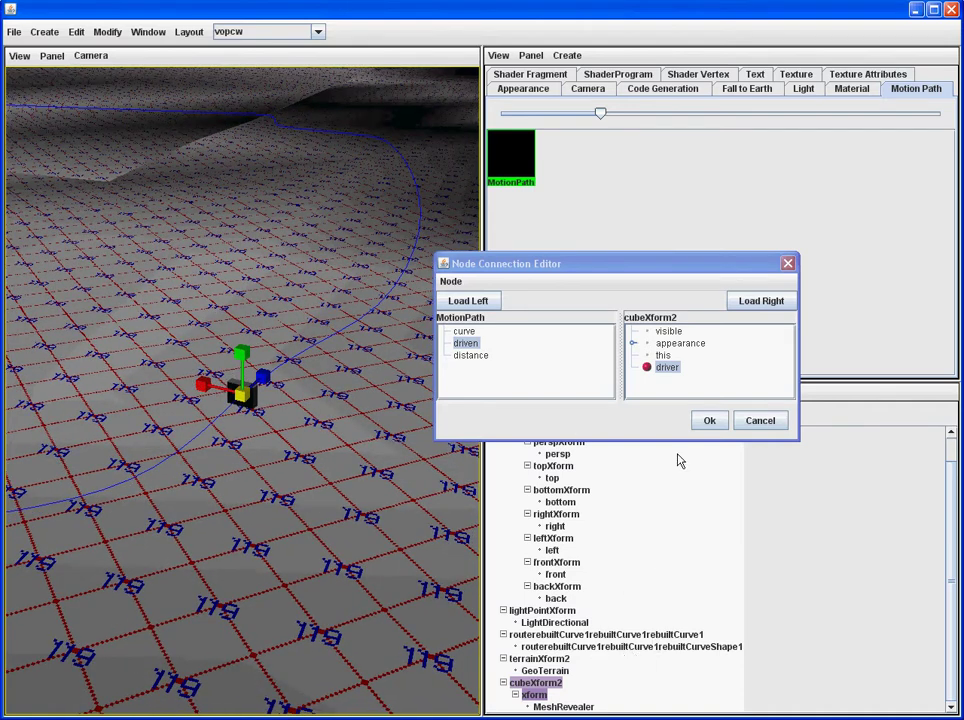
Close the Node Connection Editor and split the Outliner panel horizontally to show the MotionPath's attributes beside it.
left_click(788, 263)
left_click(527, 155)
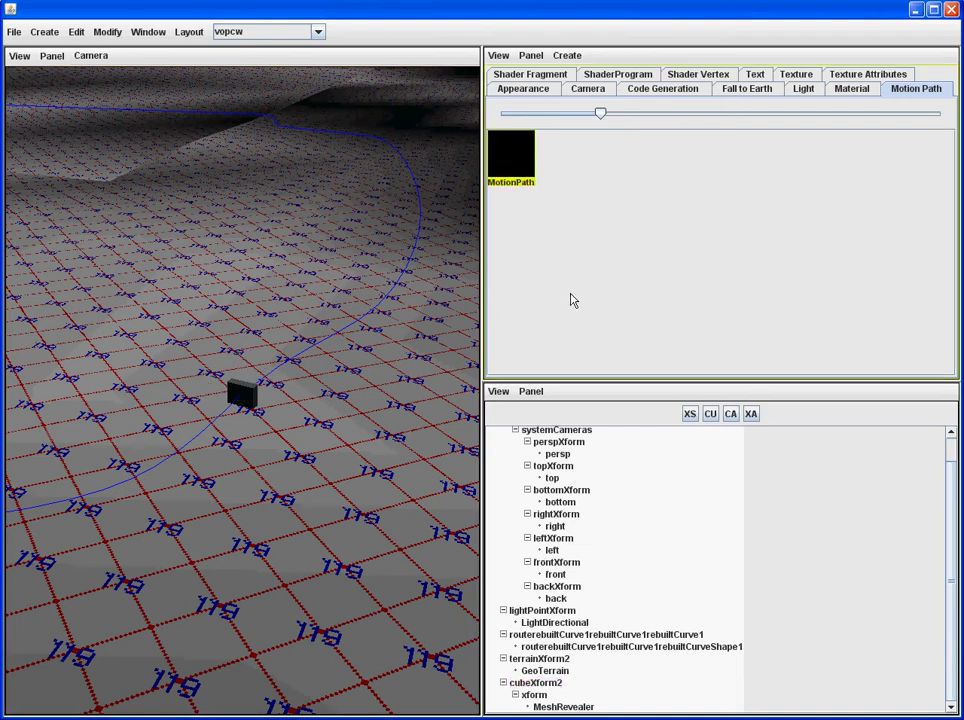
left_click(498, 391)
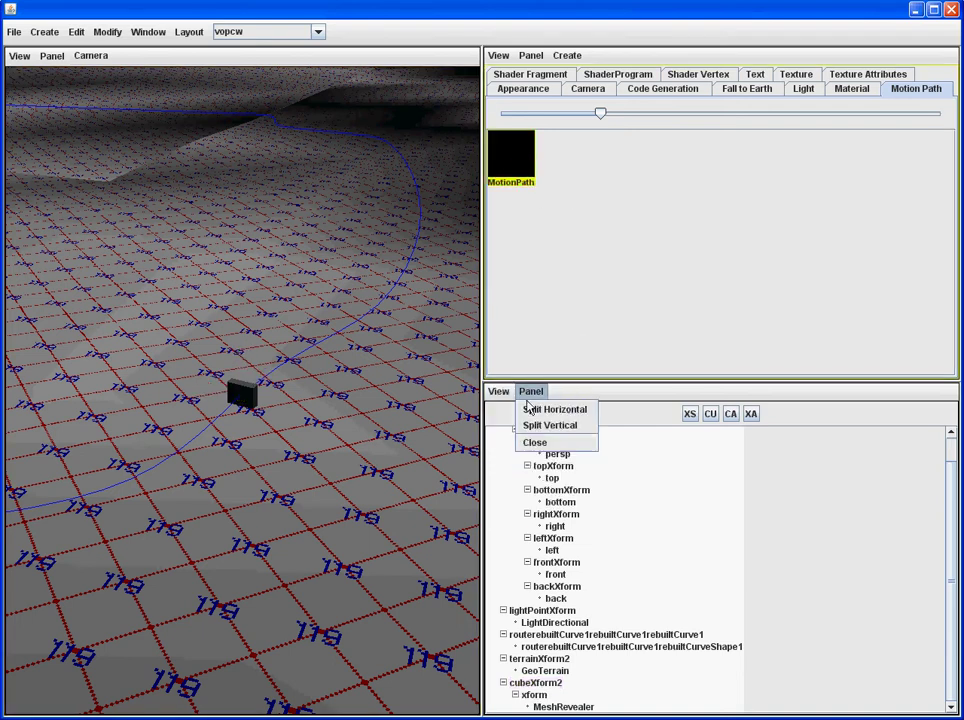
left_click(530, 408)
left_click(738, 396)
left_click(765, 488)
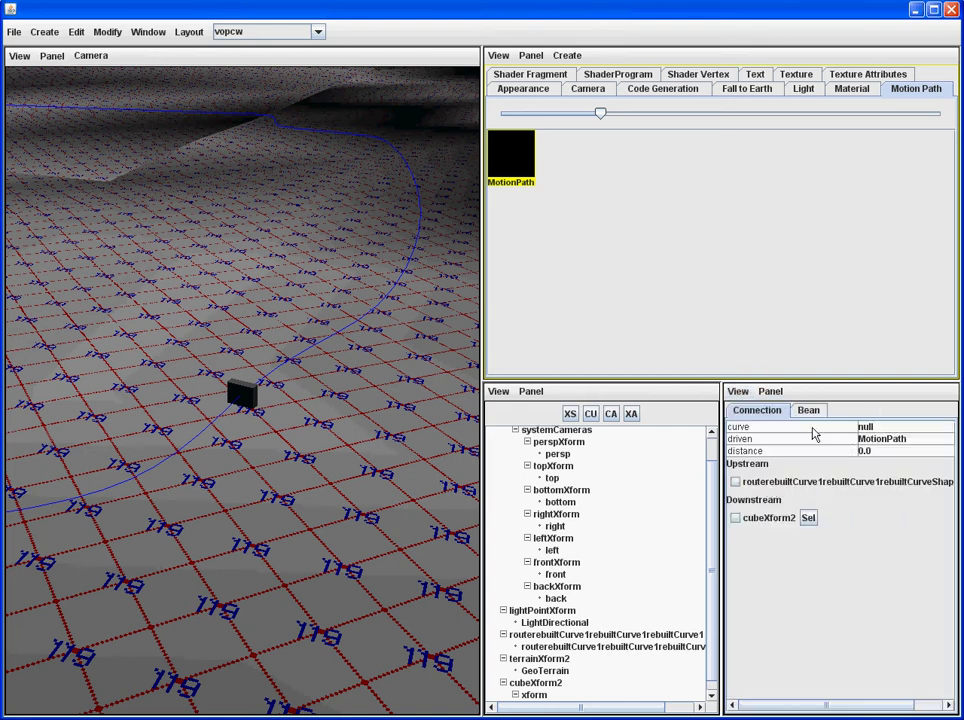
Set the MotionPath's distance to about 100.6 to move the cube along the curve, using an increment of .1.
left_click(884, 451)
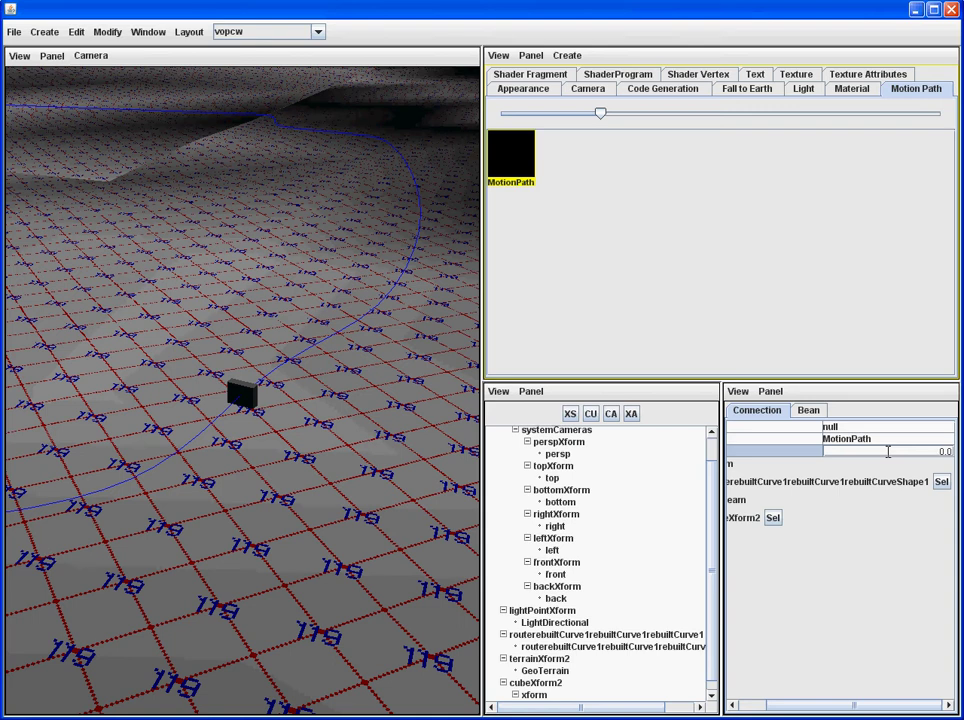
type("179")
key("Return")
right_click(877, 449)
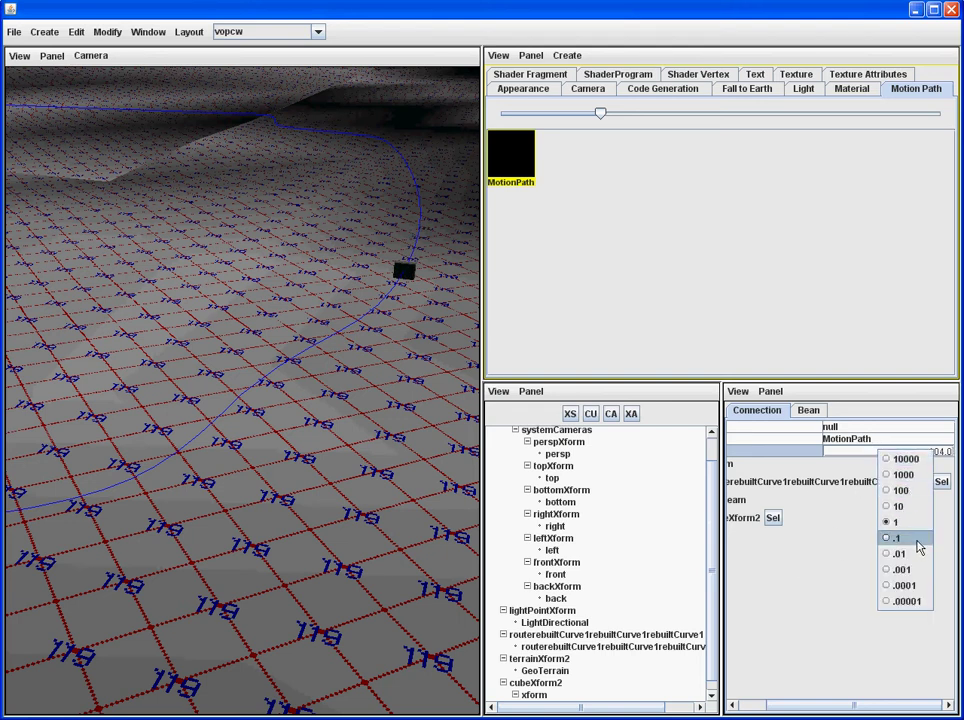
left_click(918, 547)
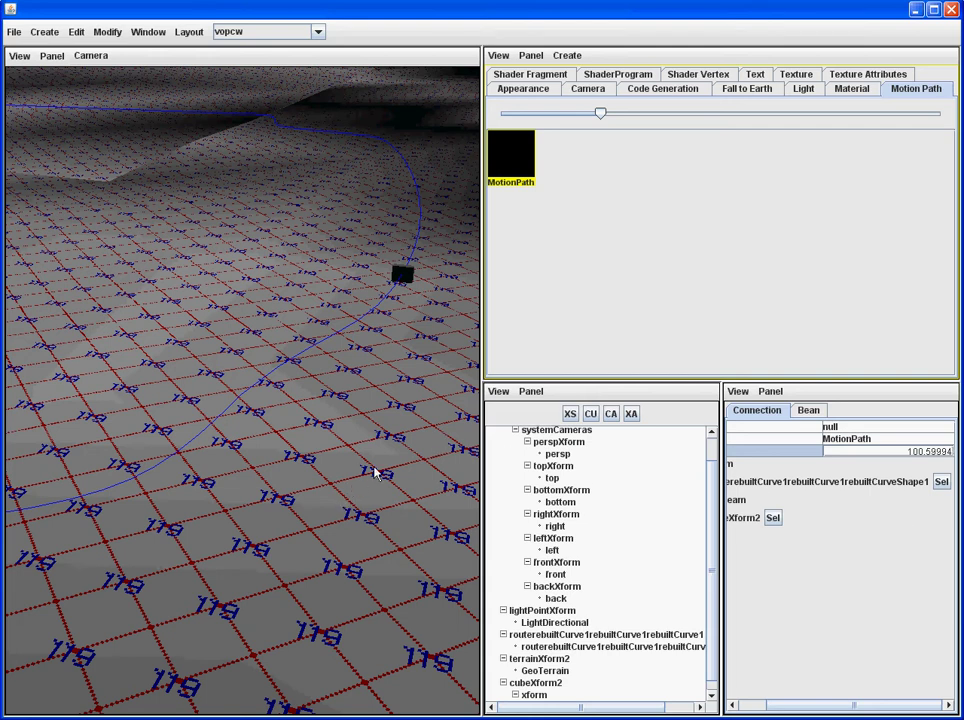
Create another Cube Primitive, expand its transform in the Outliner and select its mesh node.
scroll(550, 540, "down", 1)
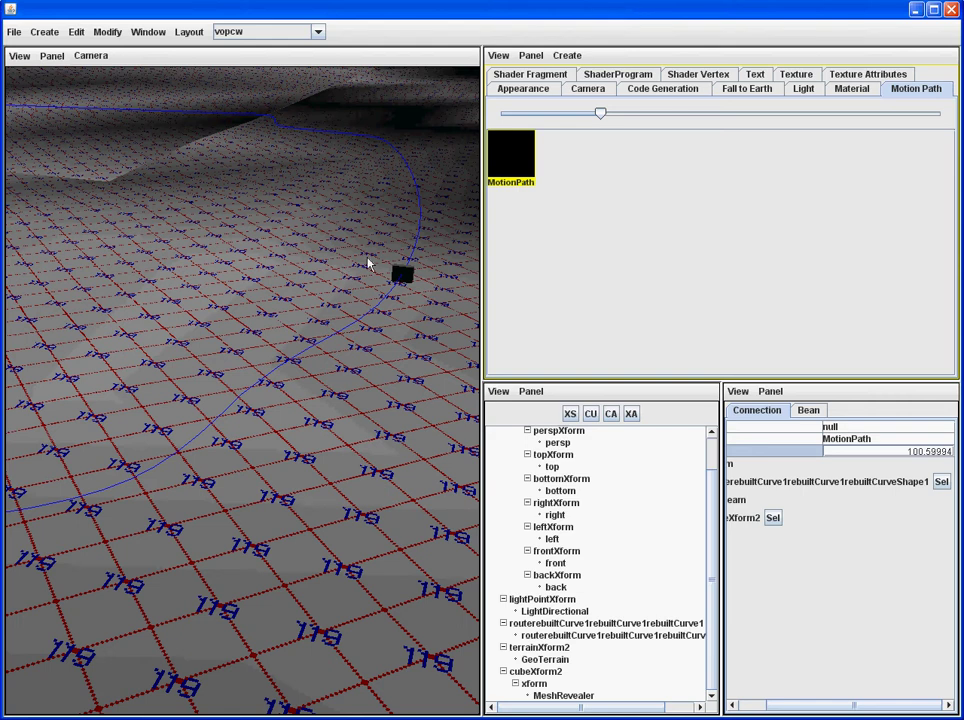
left_click(44, 31)
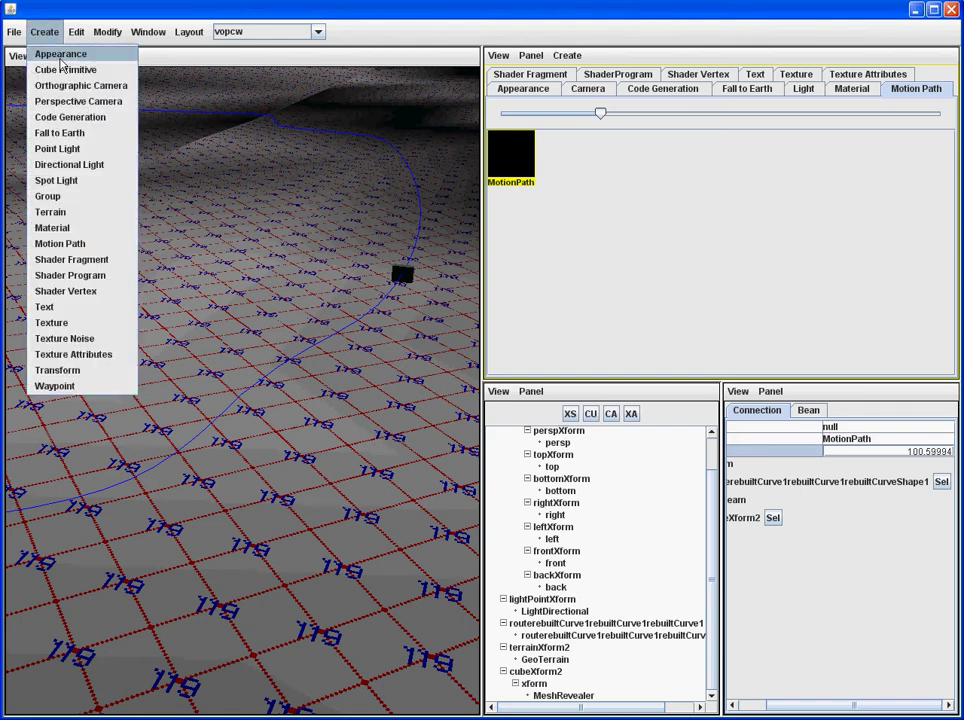
left_click(62, 70)
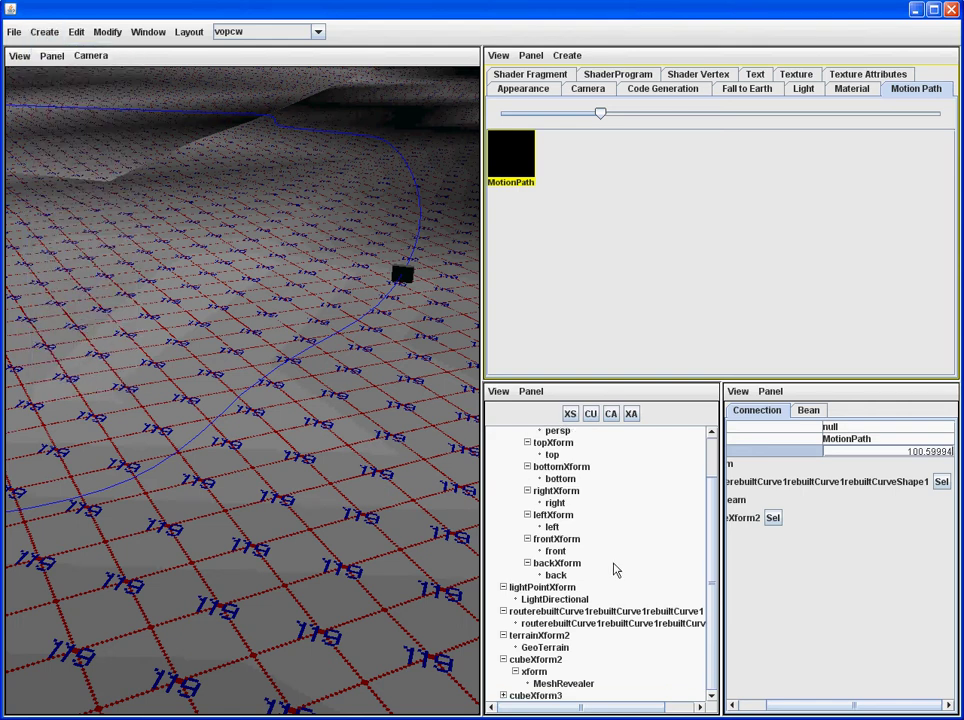
left_click(503, 695)
left_click(535, 684)
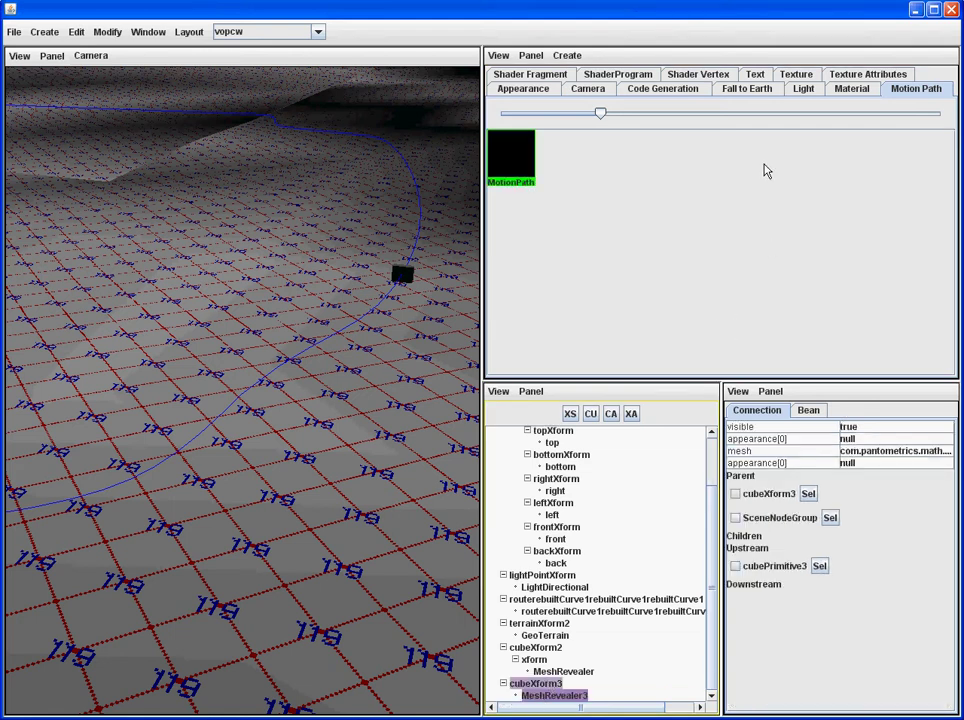
Create a Fall to Earth node and select it in the Visor's Fall to Earth category.
left_click(743, 89)
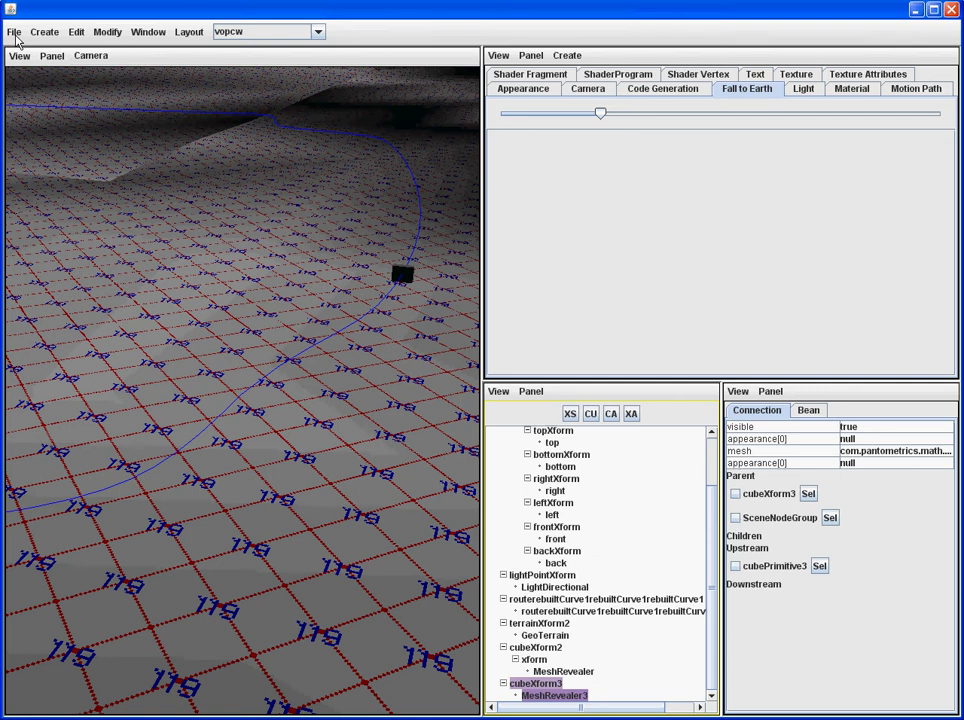
left_click(14, 33)
mouse_move(44, 31)
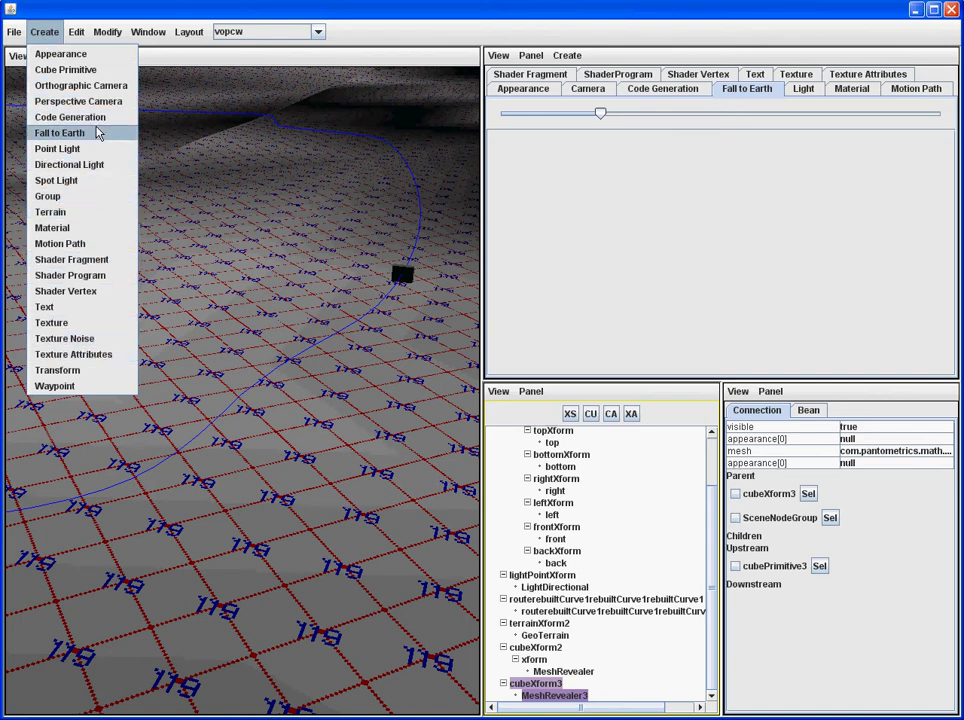
left_click(99, 133)
left_click(507, 154)
Open the Node Connection Editor and load the FallToEarth node as the receiving side.
left_click(101, 35)
mouse_move(146, 30)
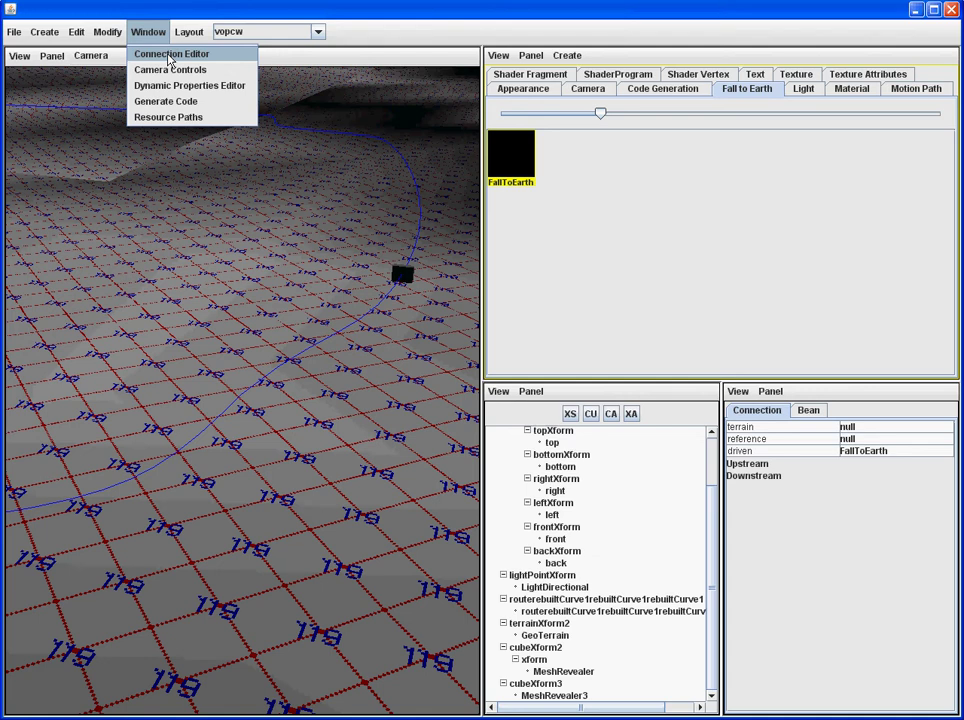
left_click(169, 55)
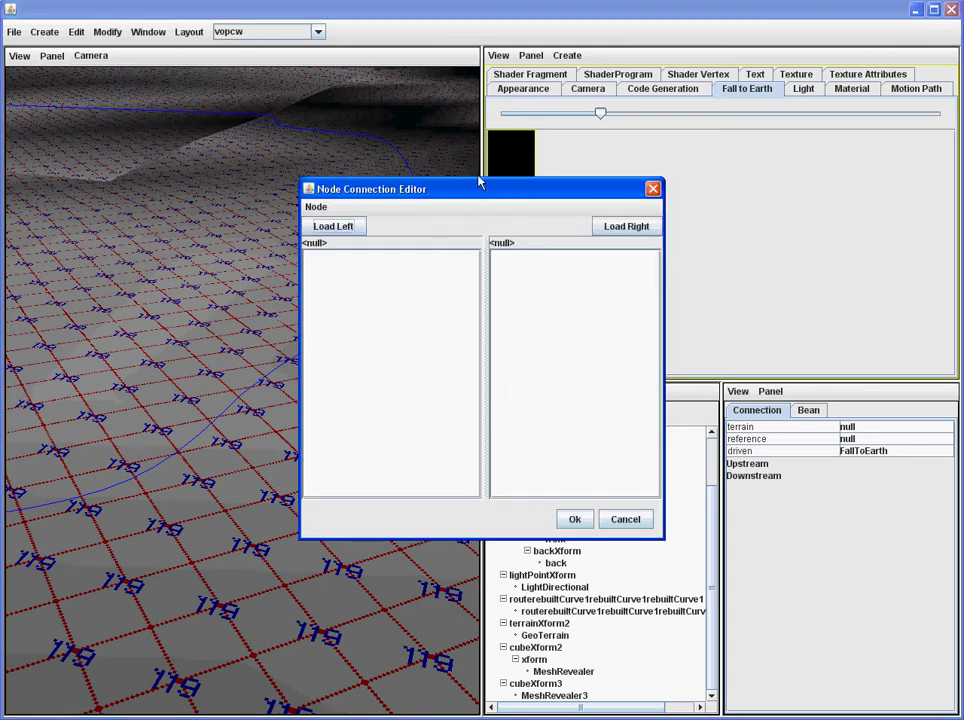
left_click(358, 131)
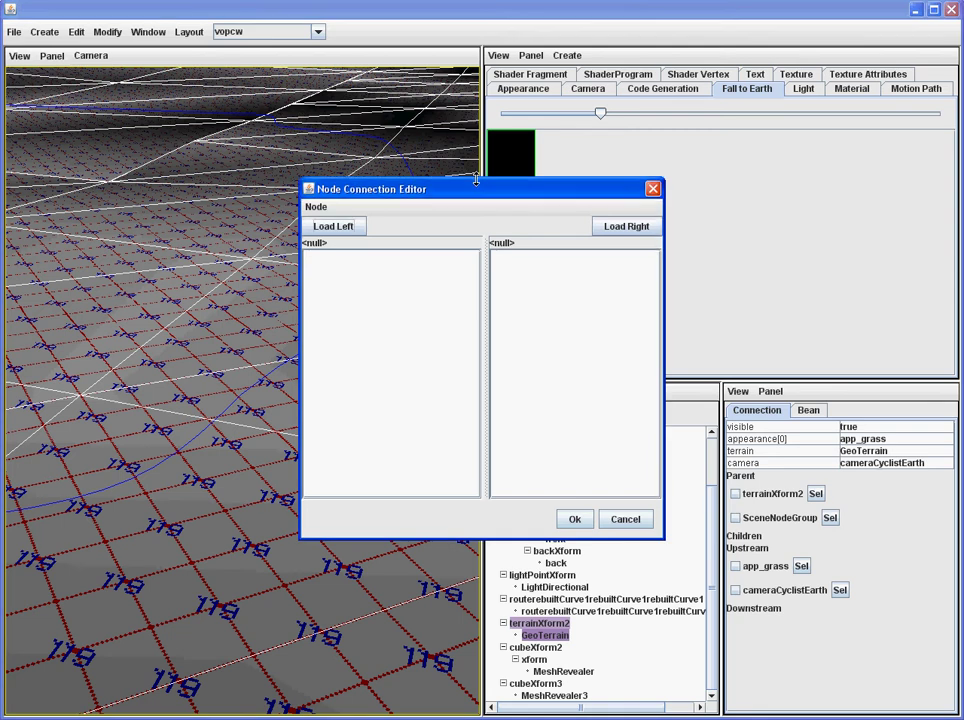
left_click_drag(478, 188, 422, 371)
left_click(510, 161)
left_click(536, 402)
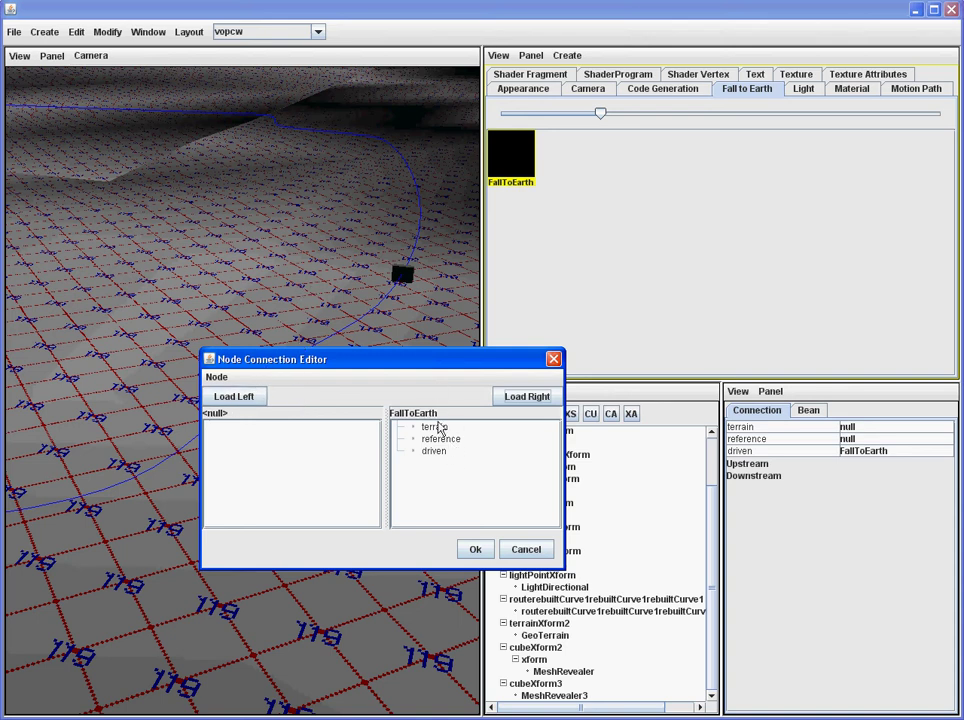
Load GeoTerrain as the driving side and connect its terrain attribute to FallToEarth's terrain.
left_click(313, 288)
left_click(240, 397)
left_click(233, 451)
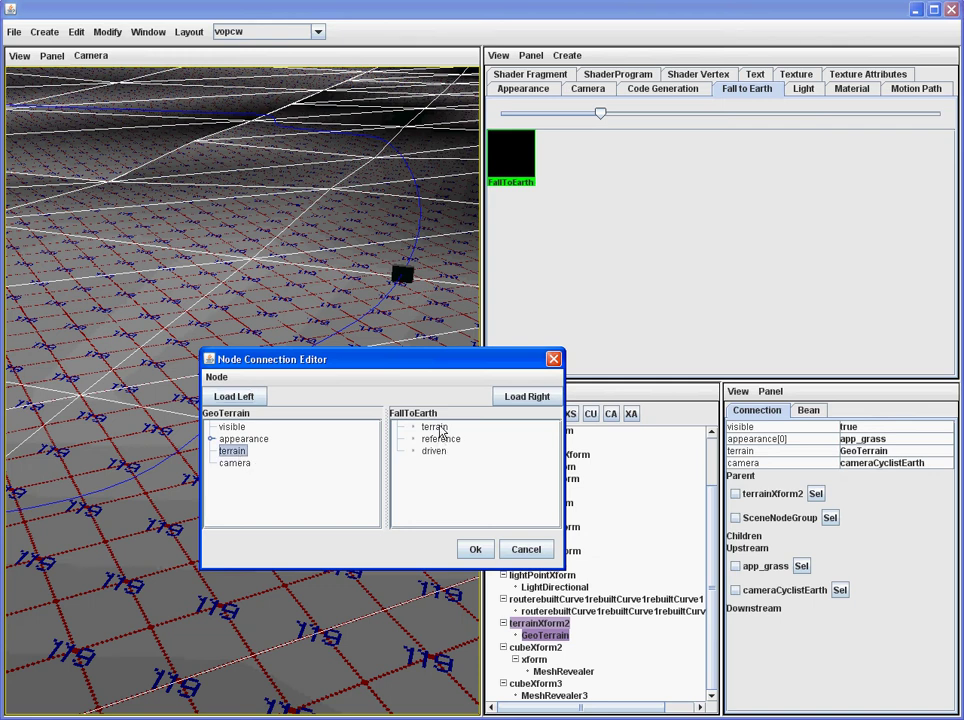
left_click(436, 427)
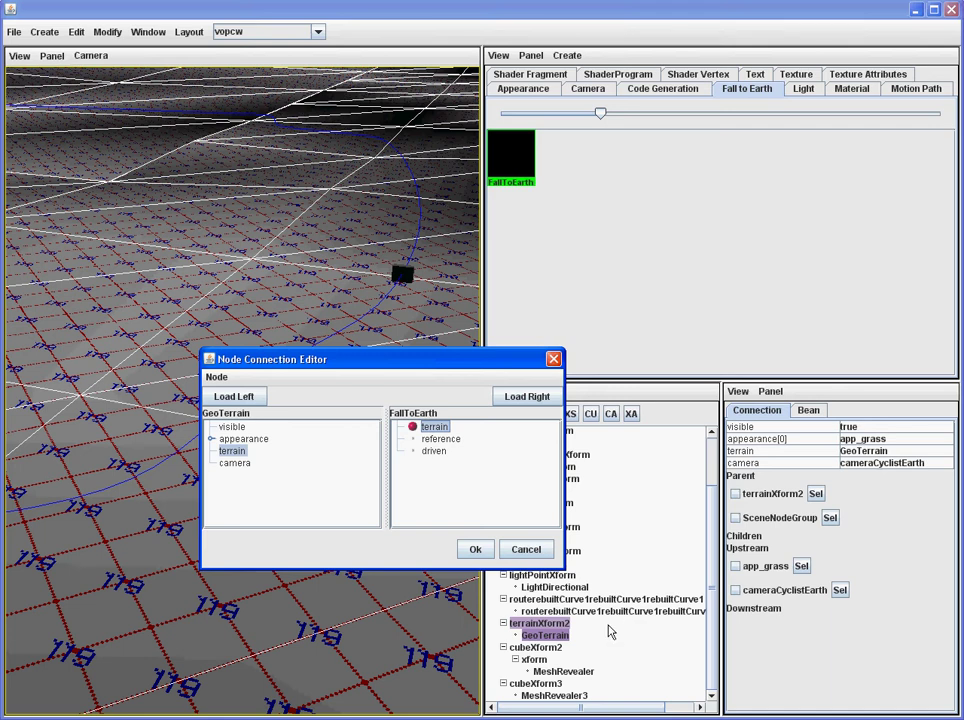
Load cubeXform2 as the driving side and connect its this attribute to FallToEarth's reference.
left_click(540, 648)
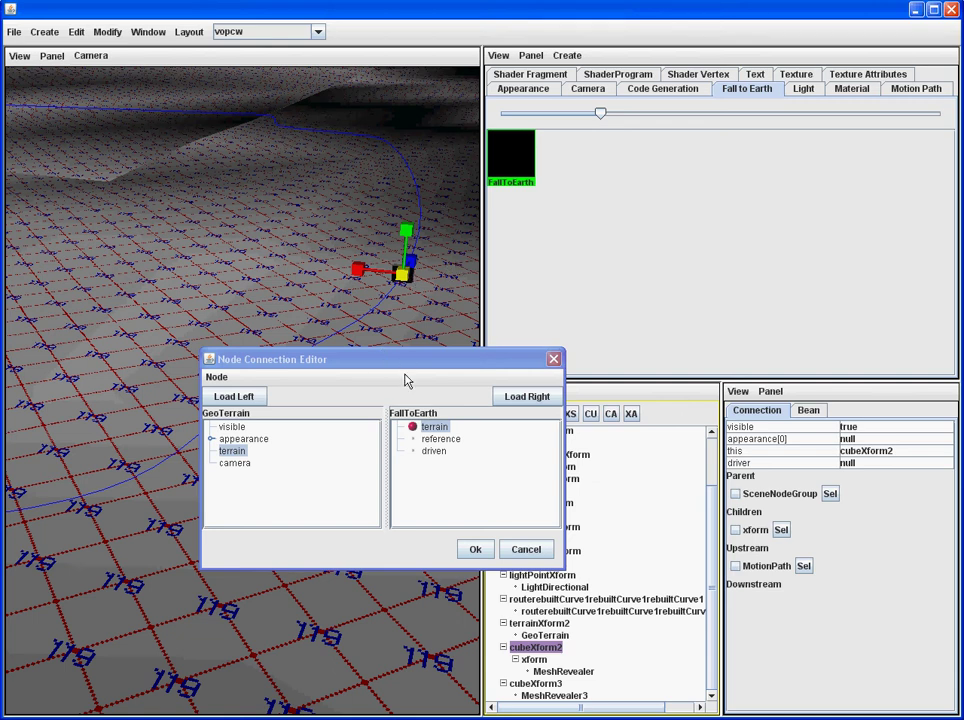
left_click(438, 443)
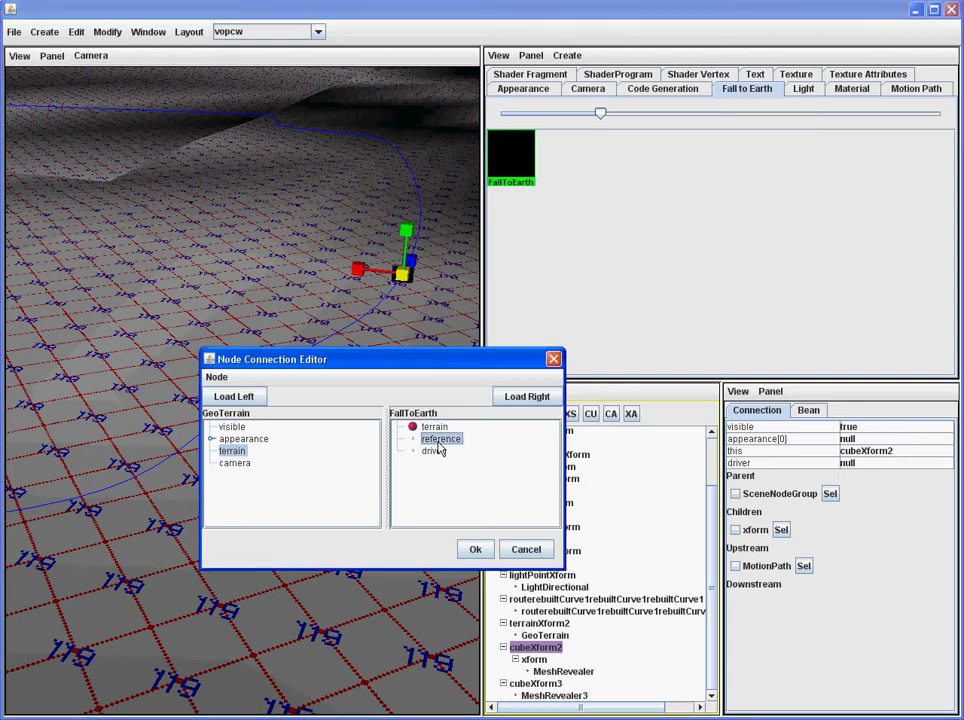
left_click(547, 653)
left_click(233, 397)
left_click(227, 451)
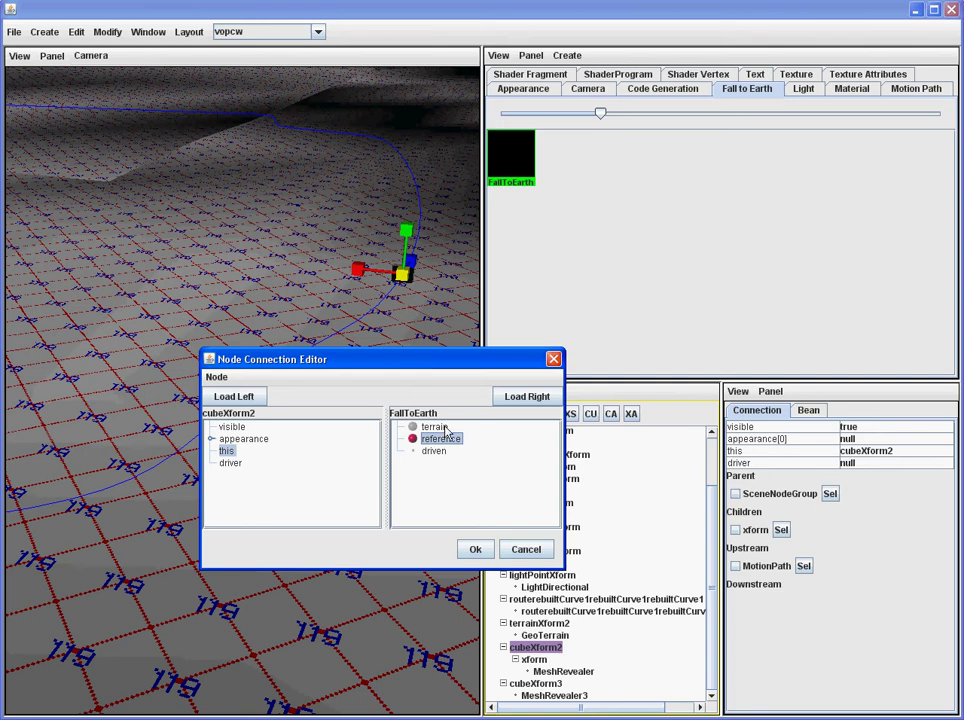
Load FallToEarth as the driving side, then select the second cube's mesh MeshRevealer3 and frame it in the 3D view.
left_click(435, 451)
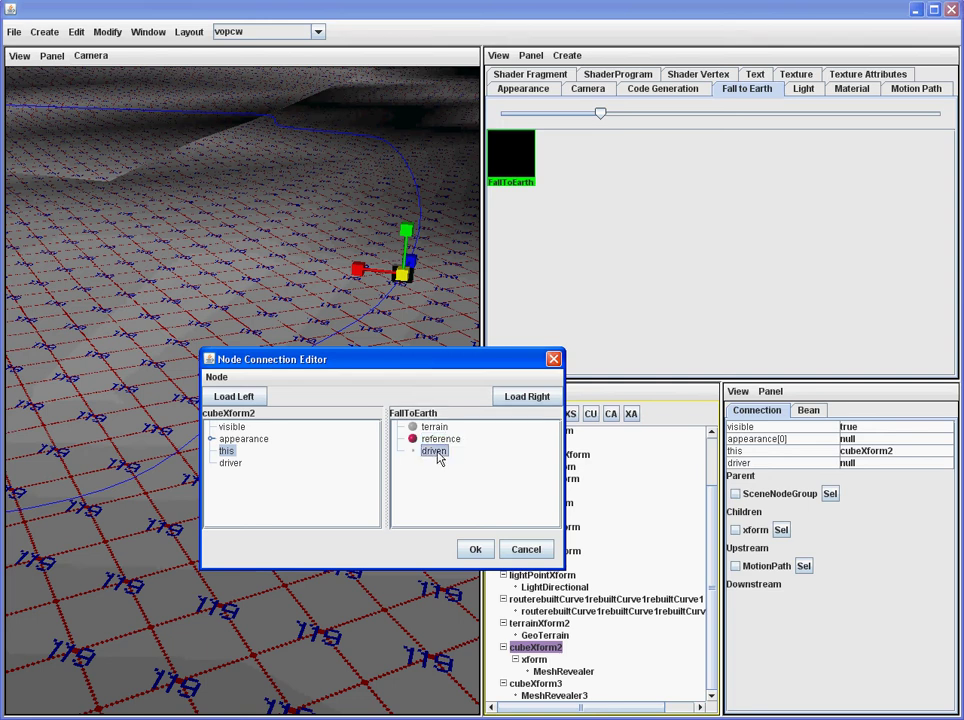
left_click(223, 398)
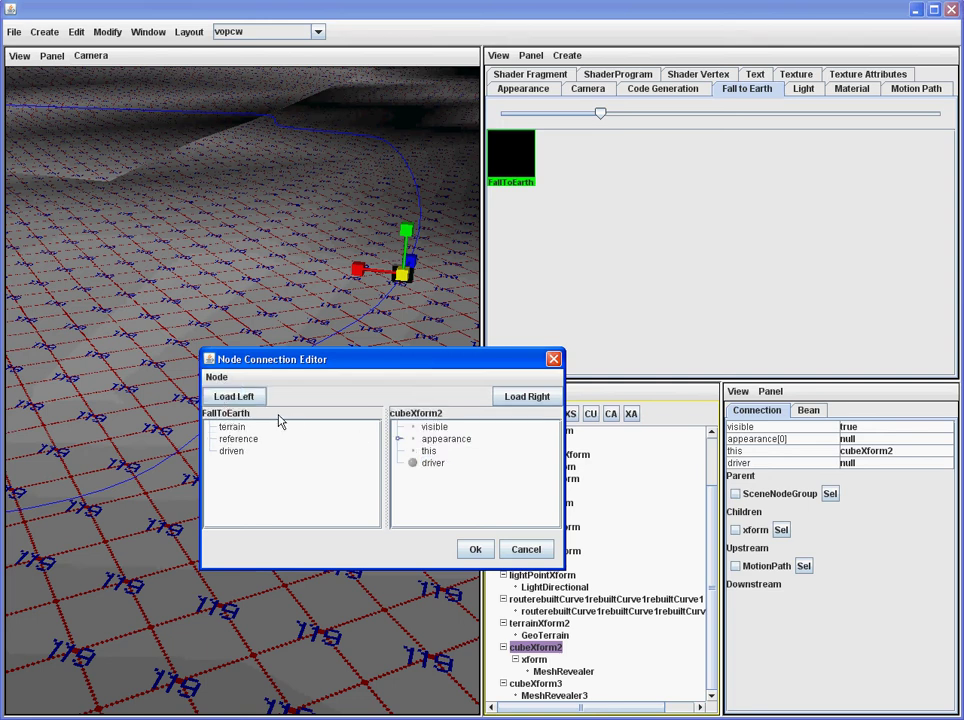
left_click(545, 694)
key("f")
scroll(330, 264, "up", 3)
left_click_drag(333, 360, 663, 192)
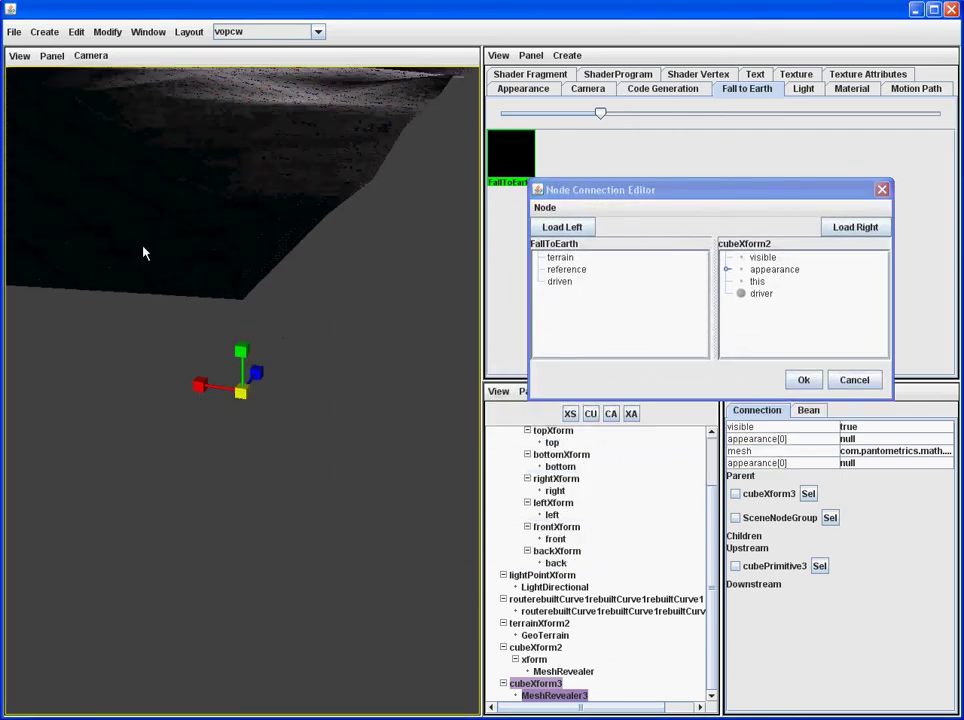
left_click_drag(146, 252, 170, 266)
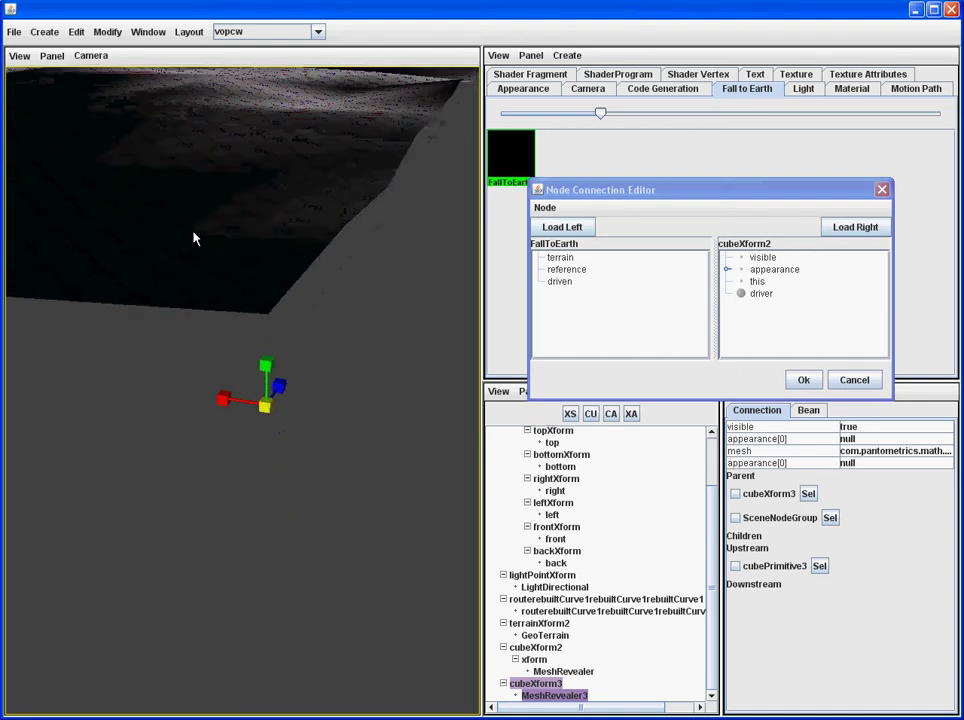
left_click_drag(192, 185, 289, 351)
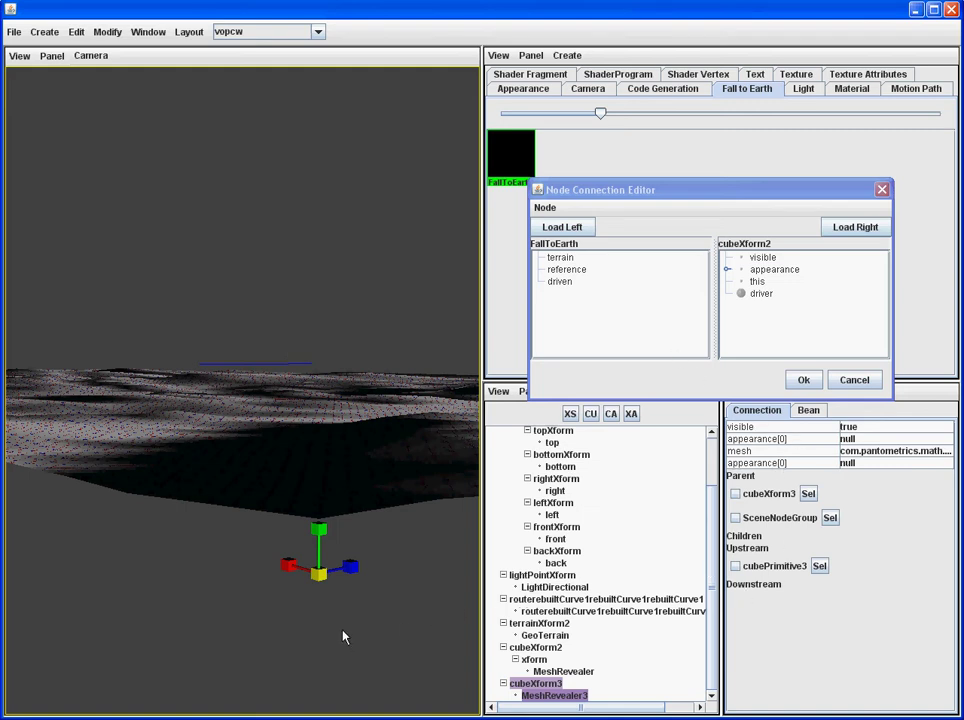
Load cubeXform3 as the receiving side, connect FallToEarth's driven attribute to its driver, and close the Node Connection Editor.
left_click(552, 684)
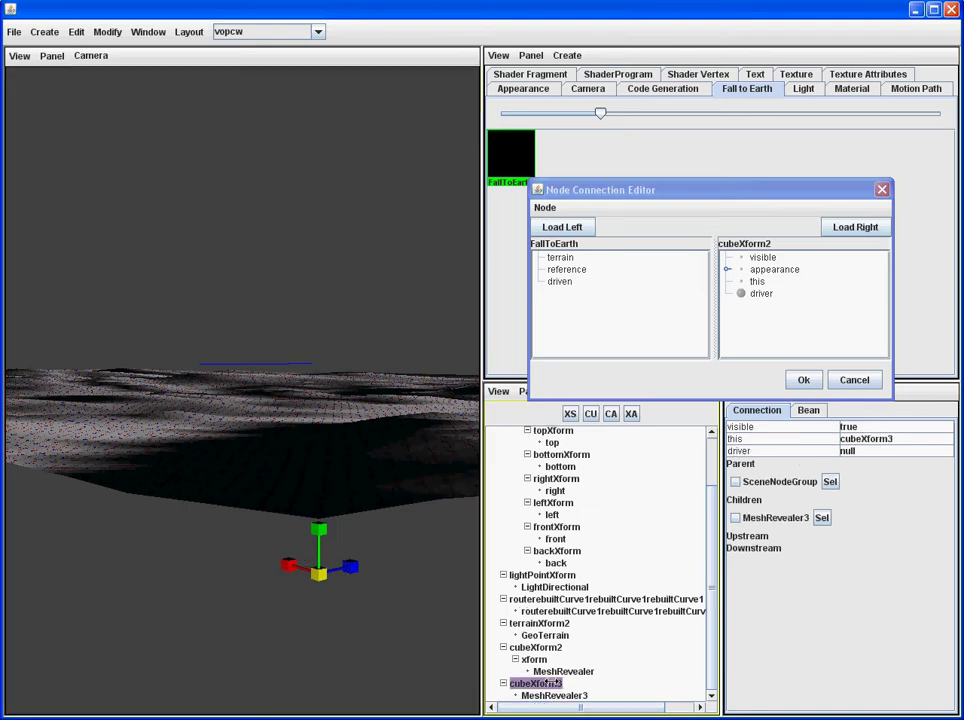
left_click(857, 228)
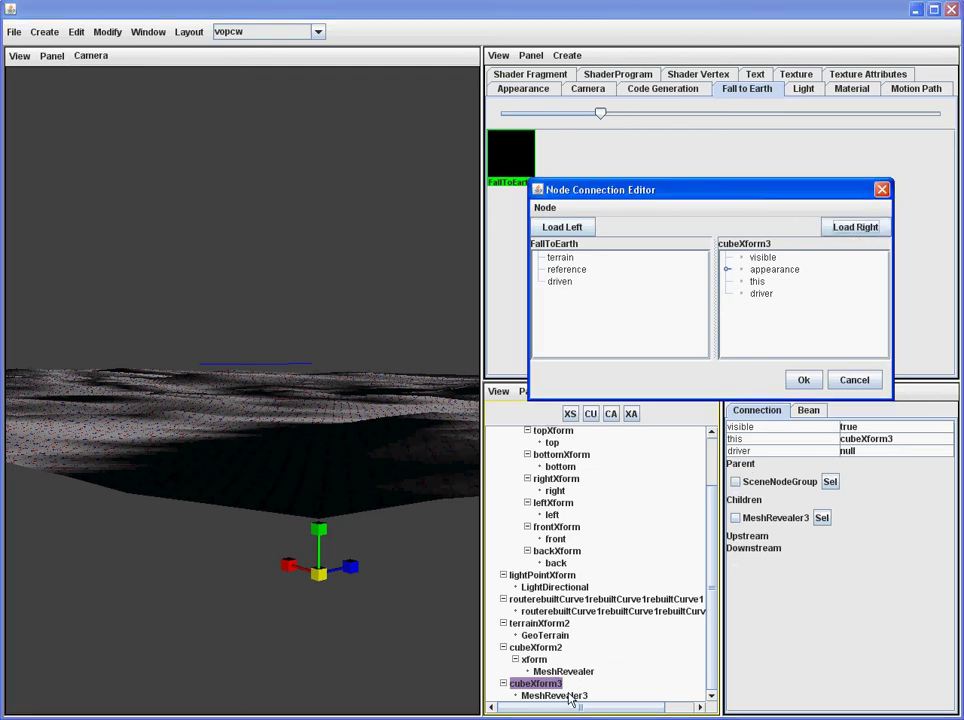
left_click(566, 696)
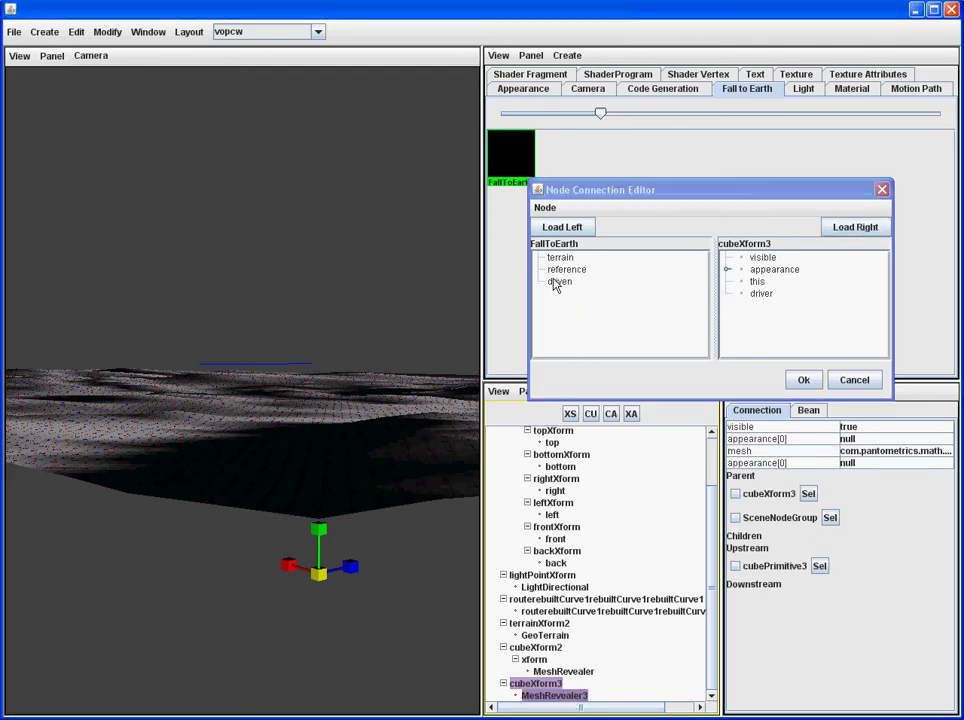
left_click(556, 283)
left_click(761, 294)
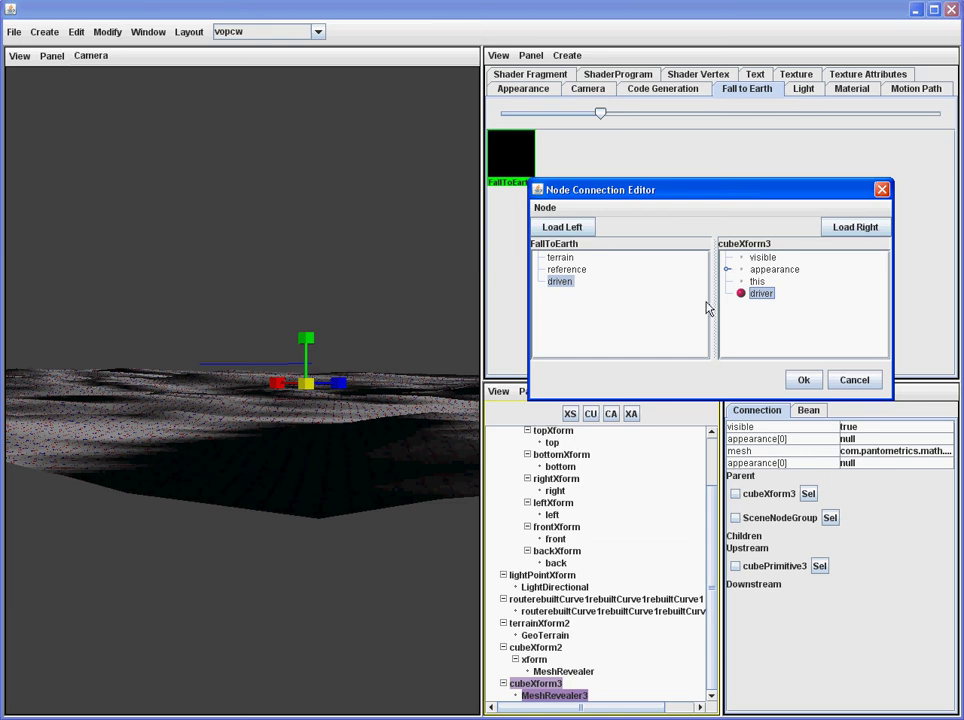
left_click(422, 518)
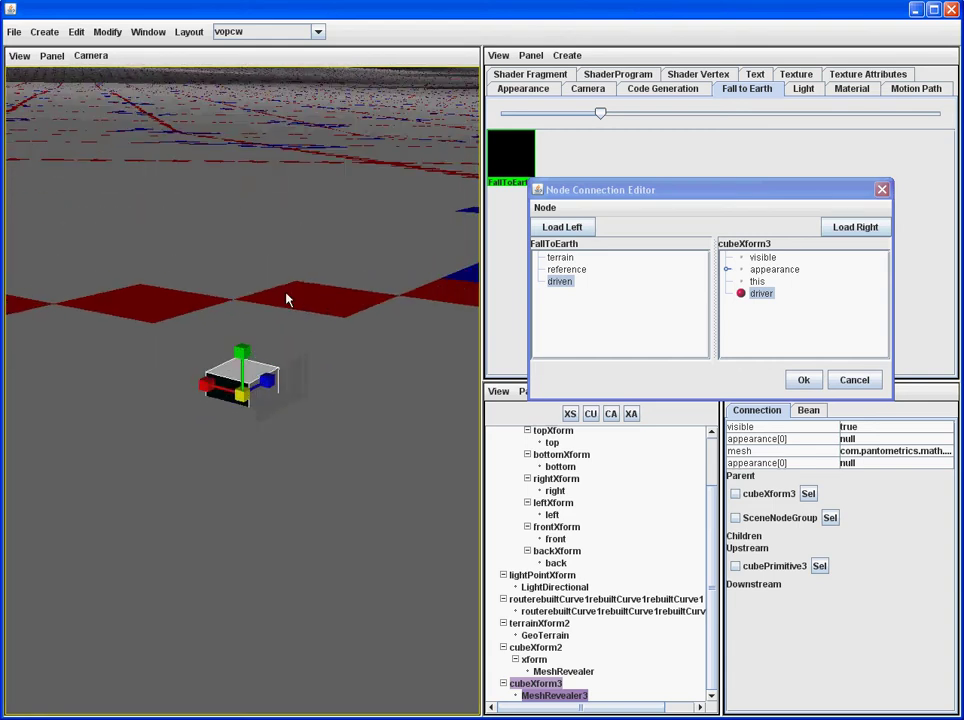
left_click_drag(785, 190, 800, 242)
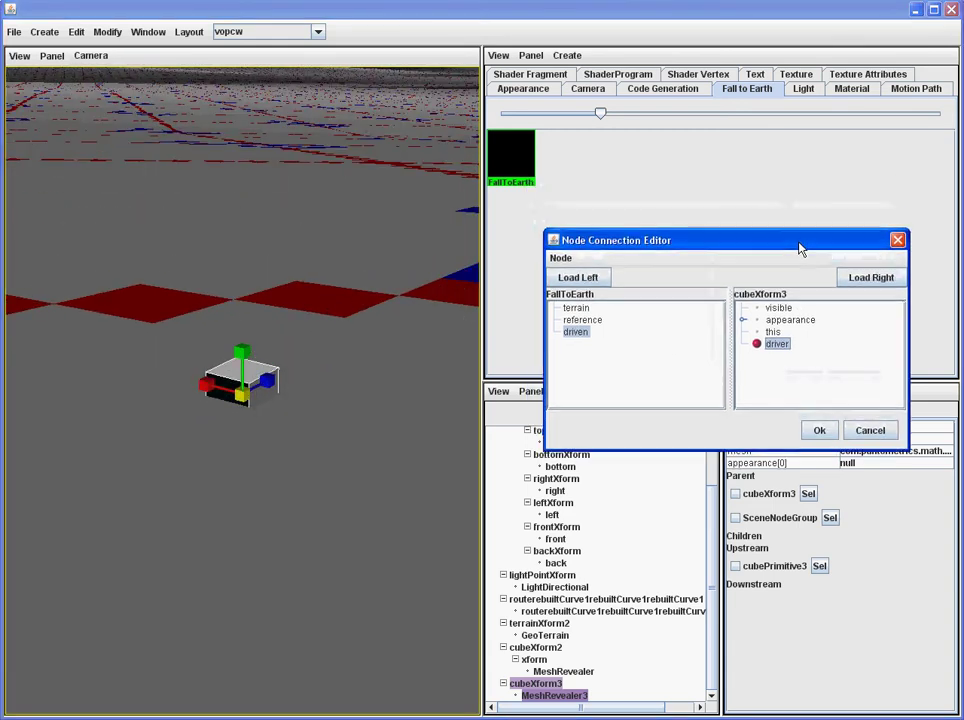
left_click(898, 242)
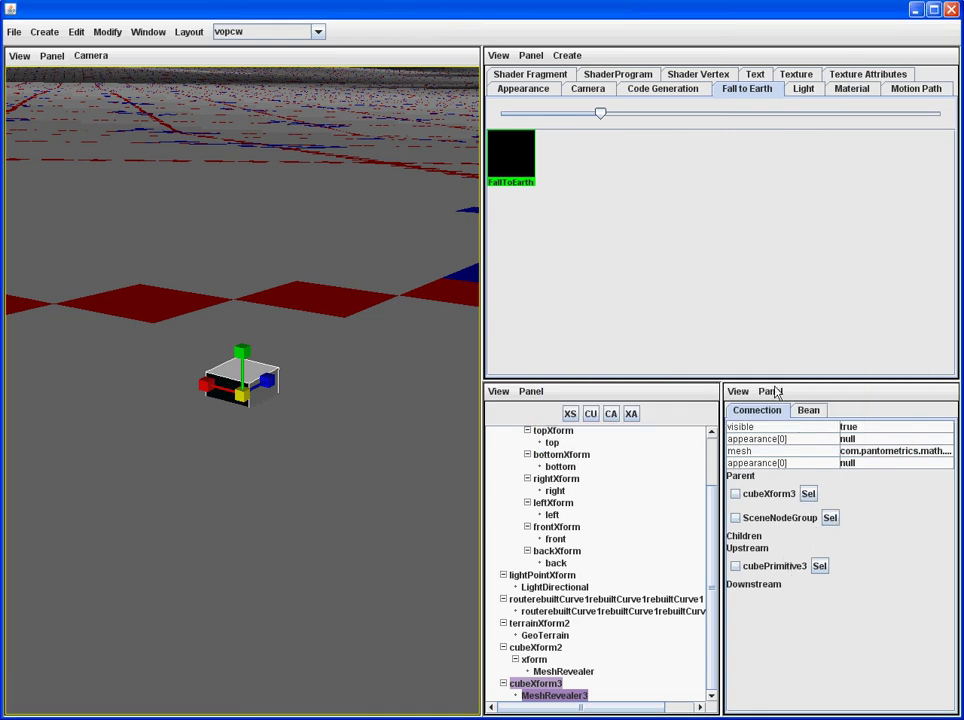
Select the MotionPath node in the Visor and set its distance to about 98.9 to move the cubes along the route.
left_click(916, 89)
left_click(520, 139)
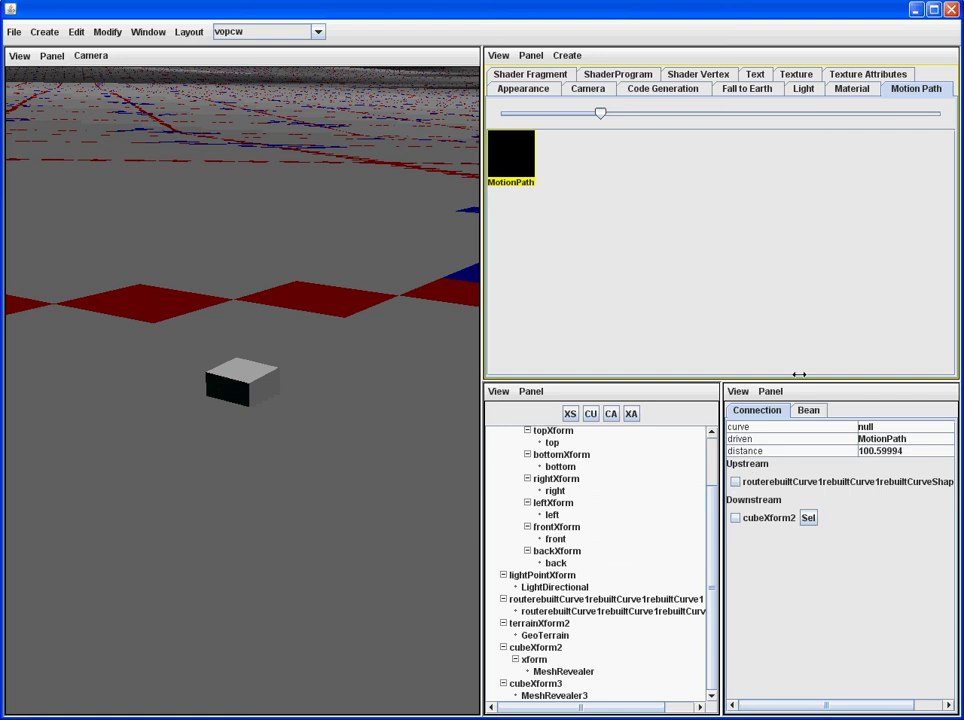
double_click(921, 453)
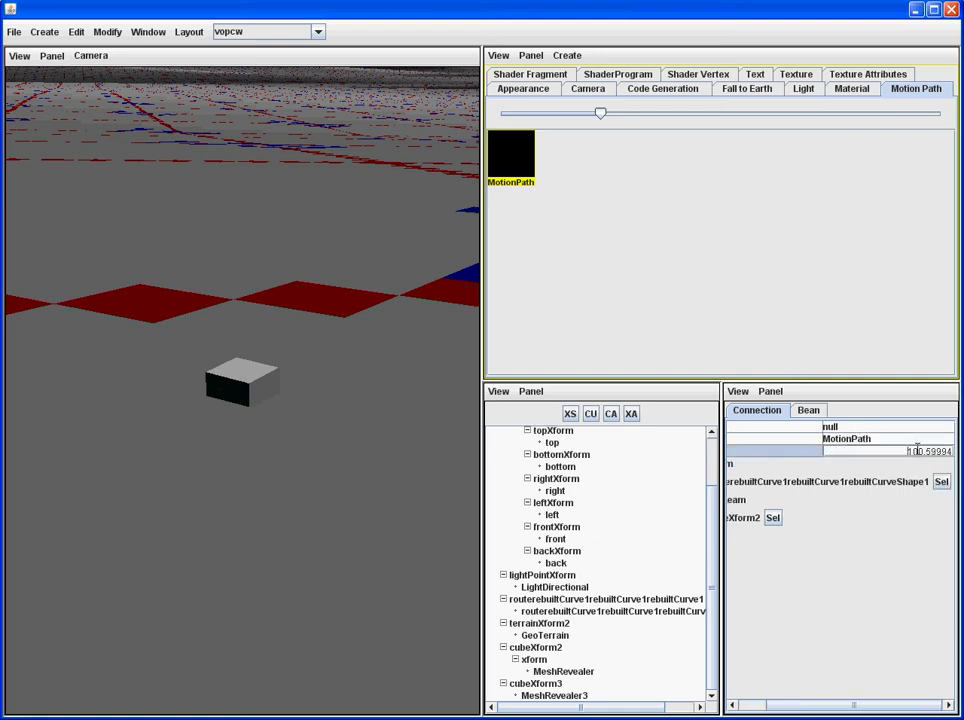
left_click_drag(912, 450, 932, 440)
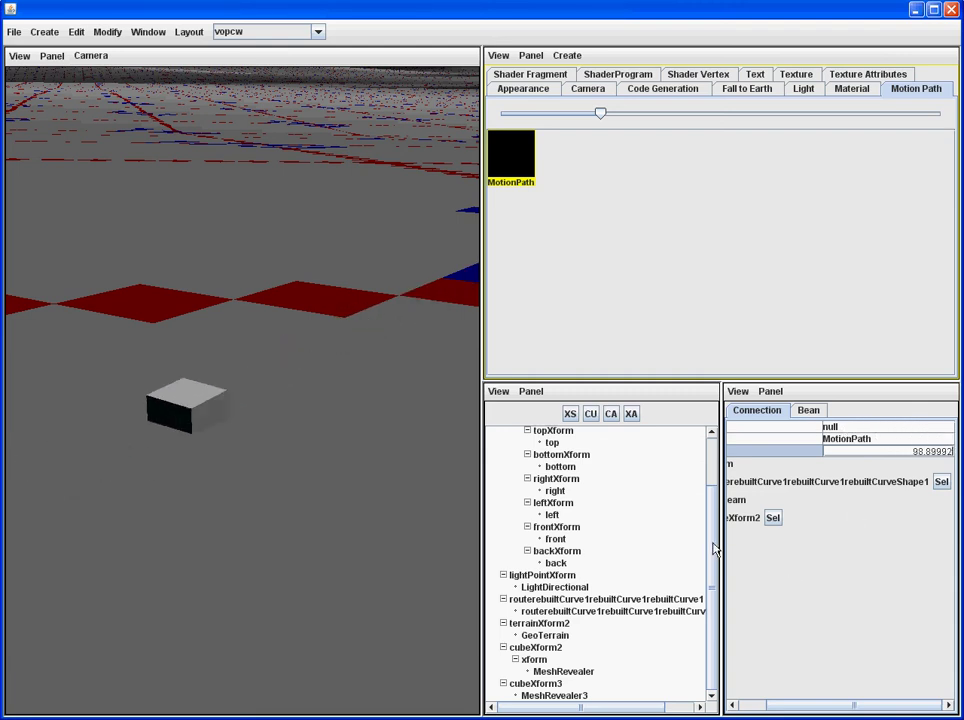
Create a Perspective Camera under cubeXform3 and expand the camera's transform in the Outliner.
left_click(536, 686)
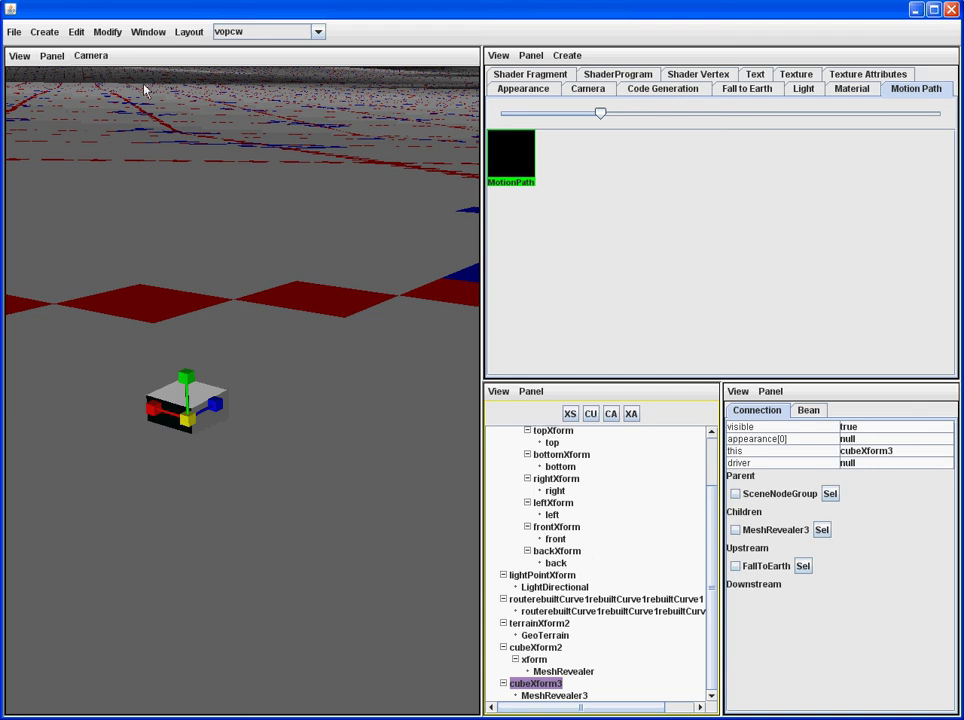
left_click(44, 31)
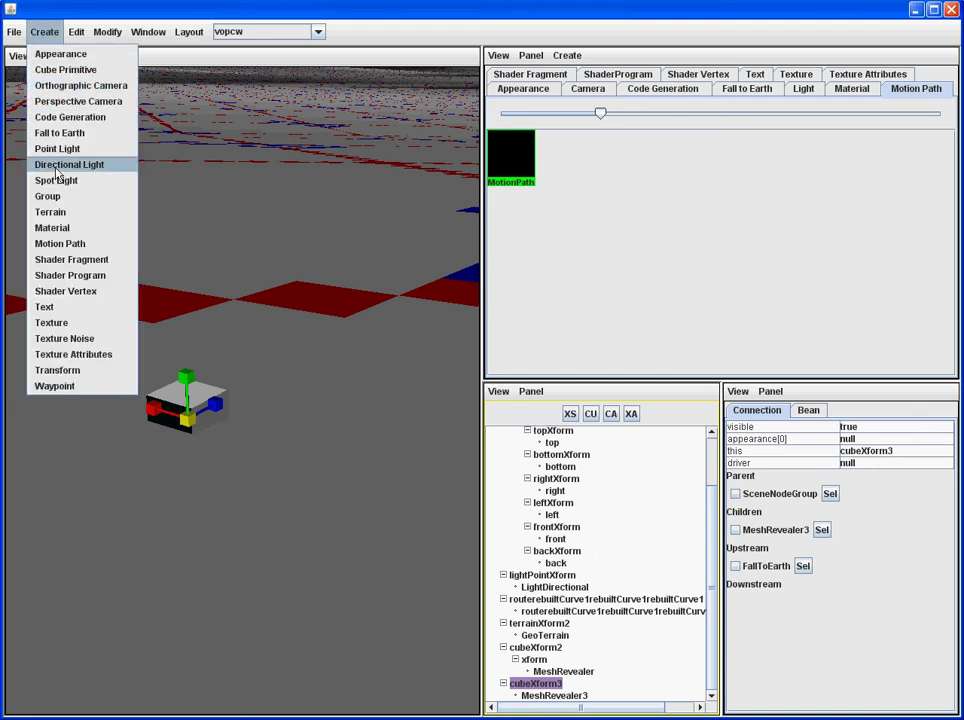
left_click(82, 104)
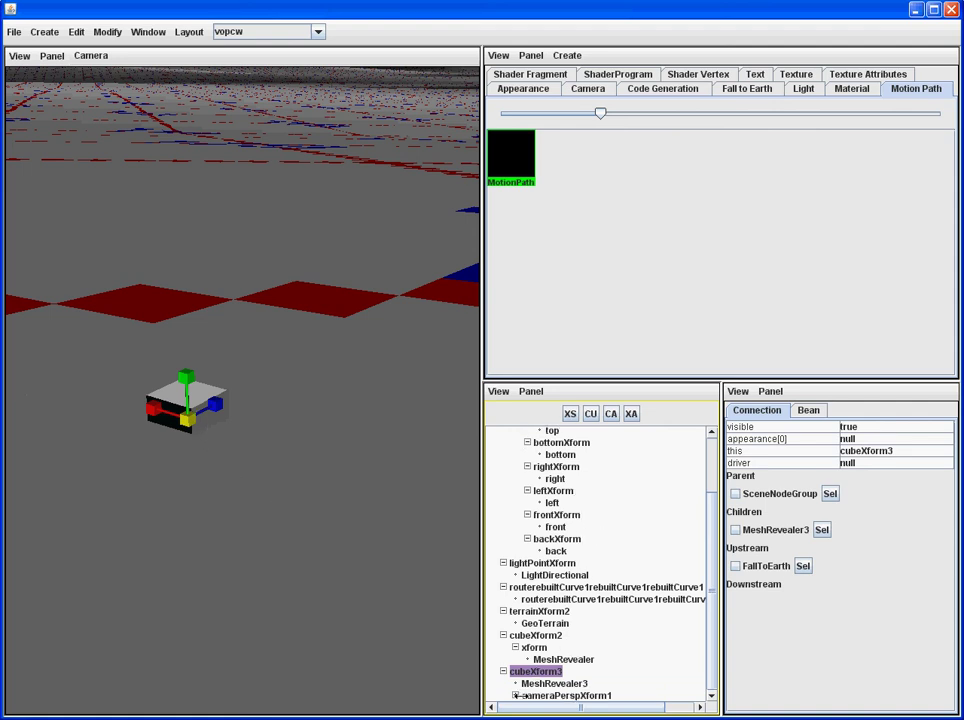
left_click(515, 695)
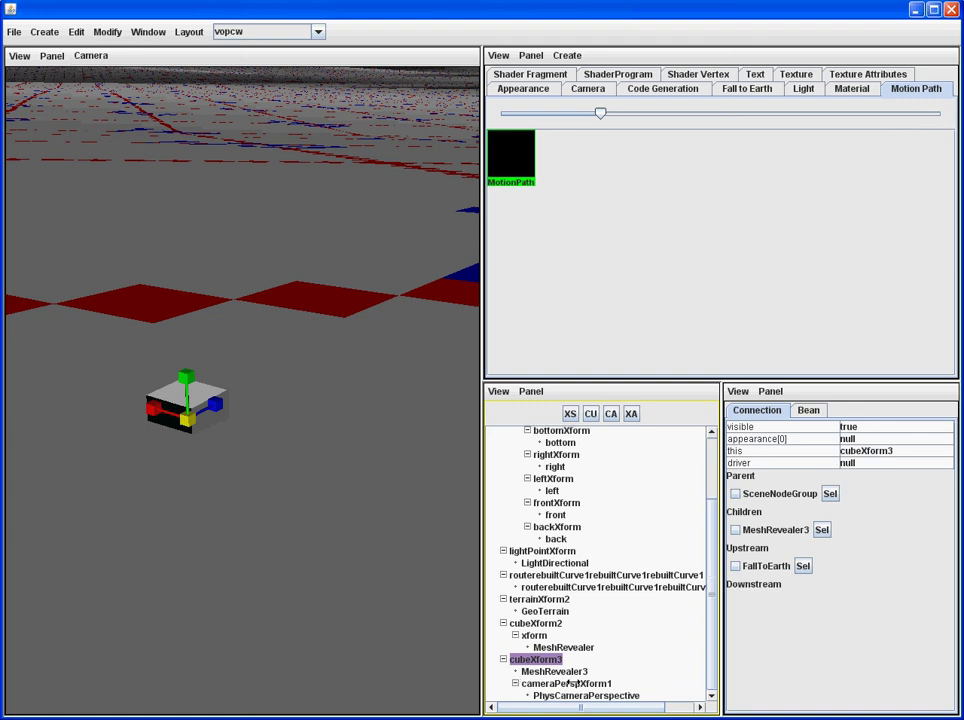
Rename the new PhysCameraPerspective node as CubeCam.
left_click(568, 683)
left_click(585, 695)
left_click(585, 695)
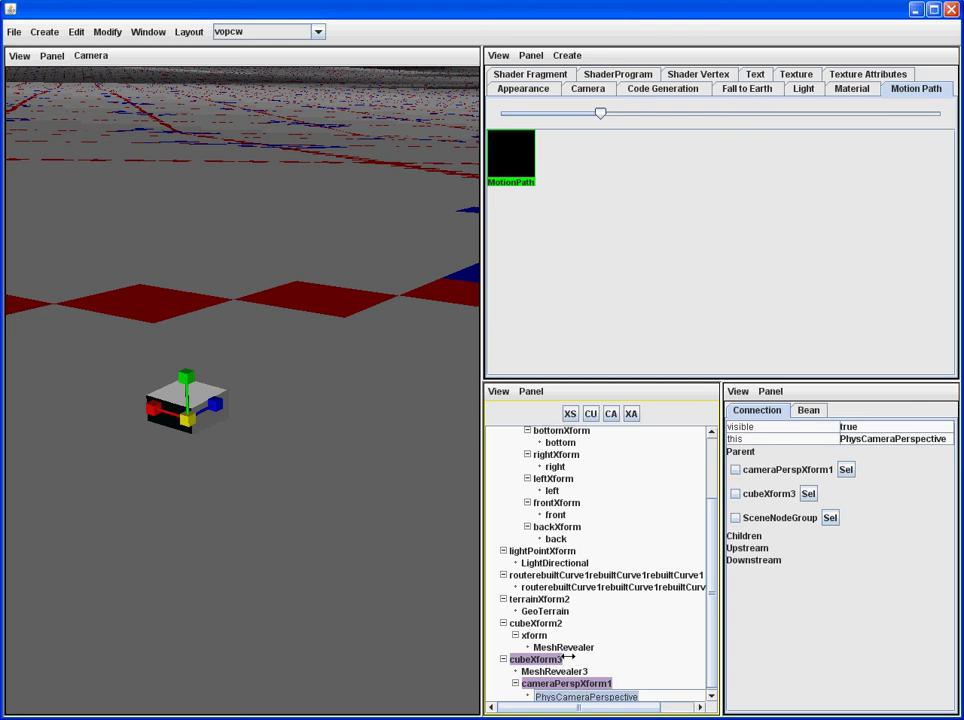
type("CubeC")
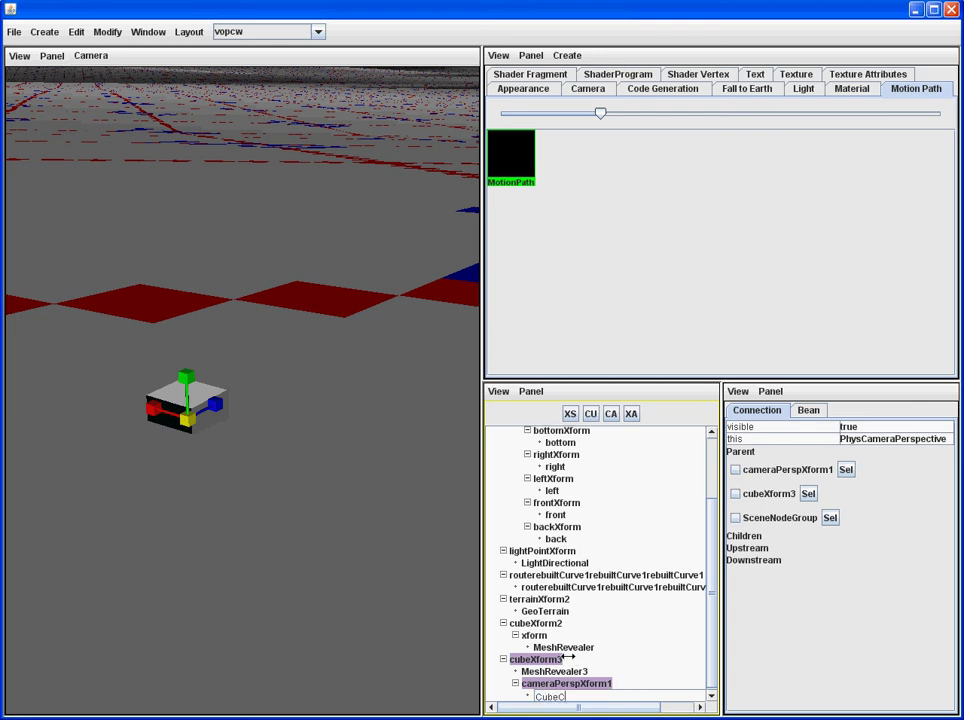
type("am")
key("Return")
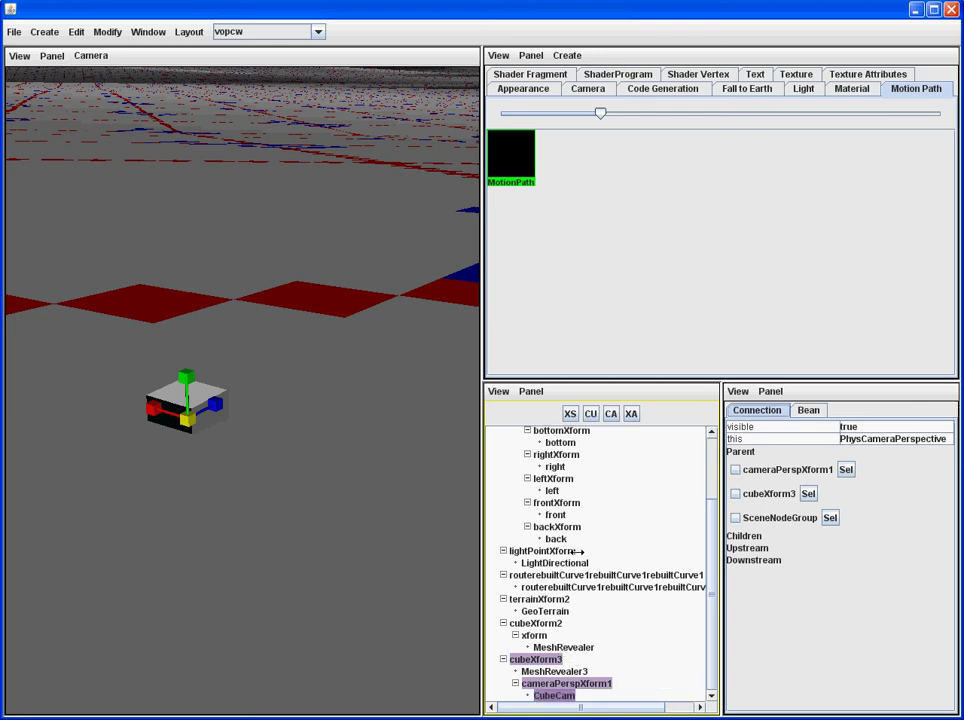
Replace the Visor view with a 3D World view that looks through CubeCam.
left_click(531, 58)
mouse_move(565, 57)
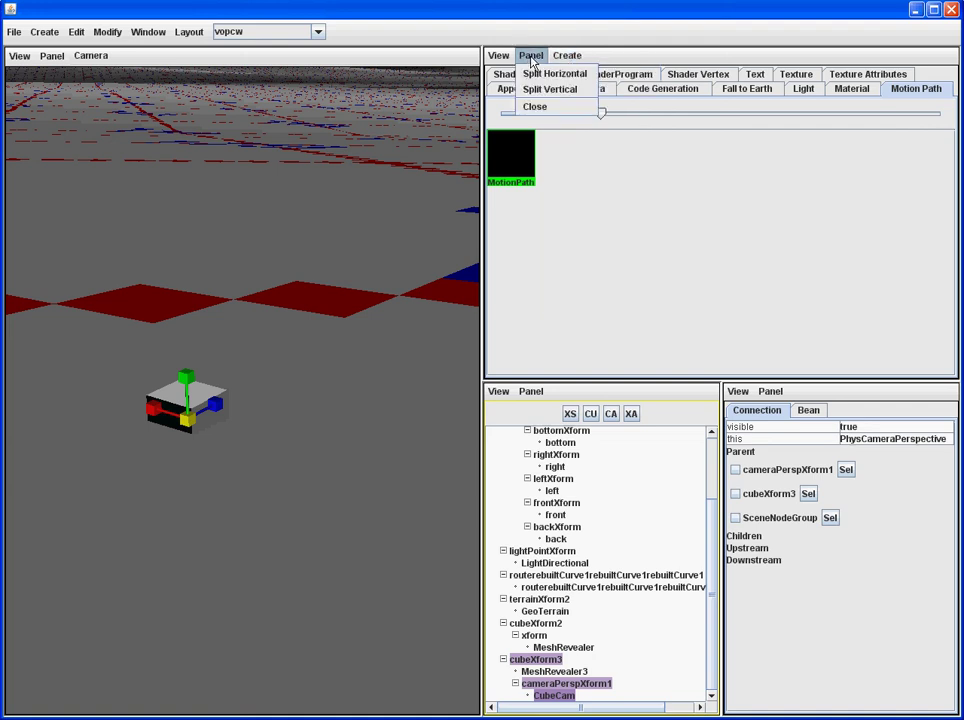
left_click(497, 74)
left_click(569, 56)
left_click(590, 74)
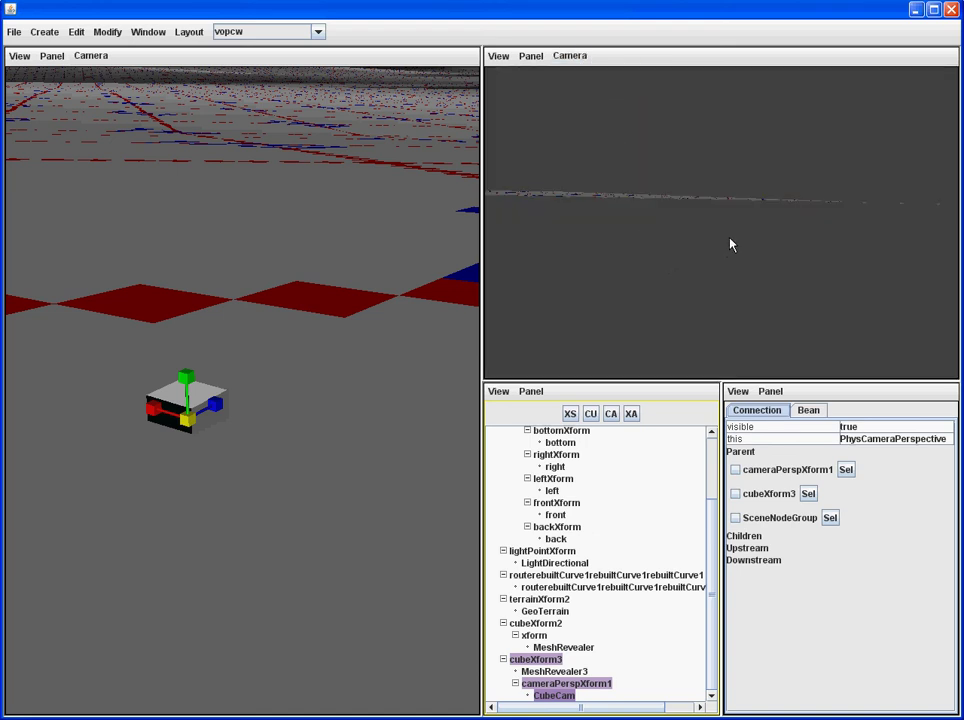
Select the second cube's mesh, focus CubeCam on it, and pull the camera back and above the cube.
left_click_drag(720, 203, 740, 219)
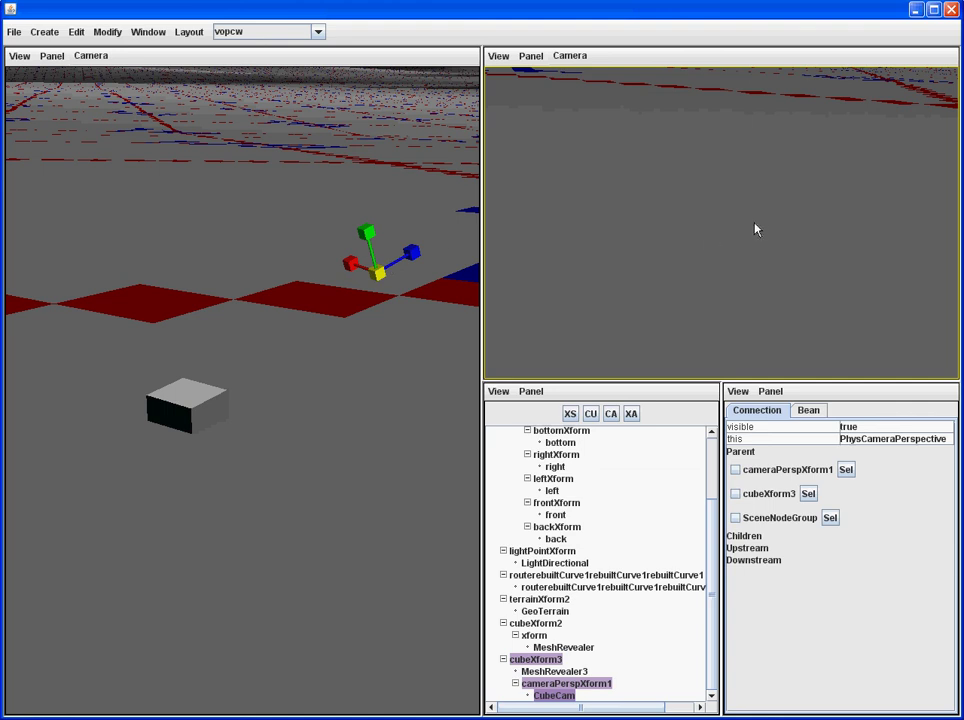
left_click_drag(762, 220, 719, 211)
left_click(172, 412)
left_click(740, 280)
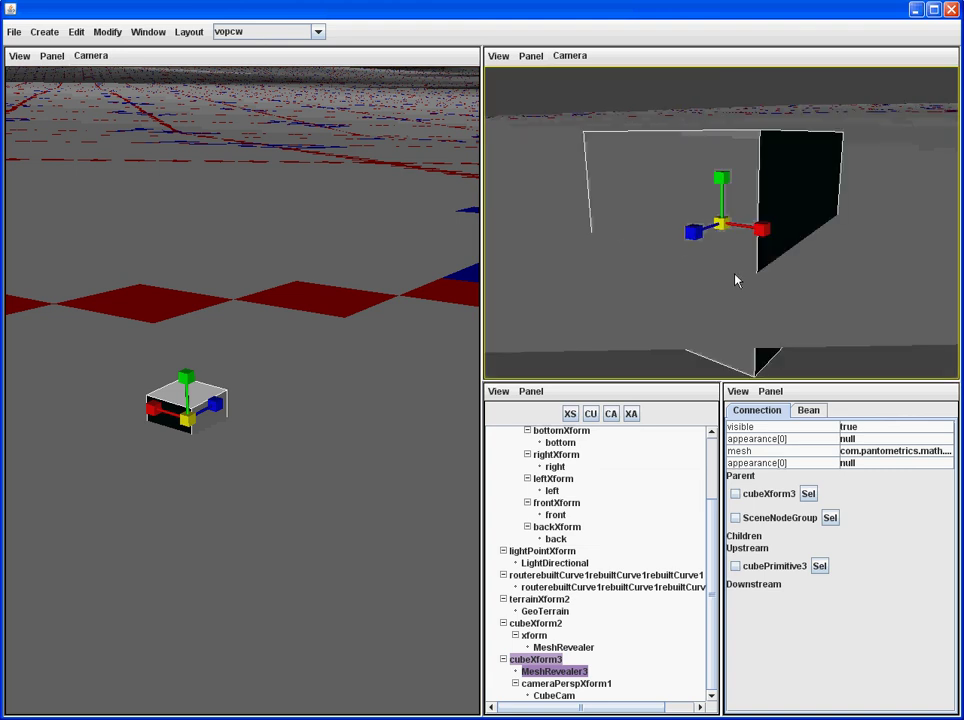
mouse_move(816, 233)
left_mouse_down()
mouse_move(747, 280)
mouse_move(797, 289)
mouse_move(835, 260)
mouse_move(803, 241)
mouse_move(824, 235)
mouse_move(802, 224)
mouse_move(813, 239)
mouse_move(777, 247)
mouse_move(824, 247)
mouse_move(803, 249)
left_mouse_up()
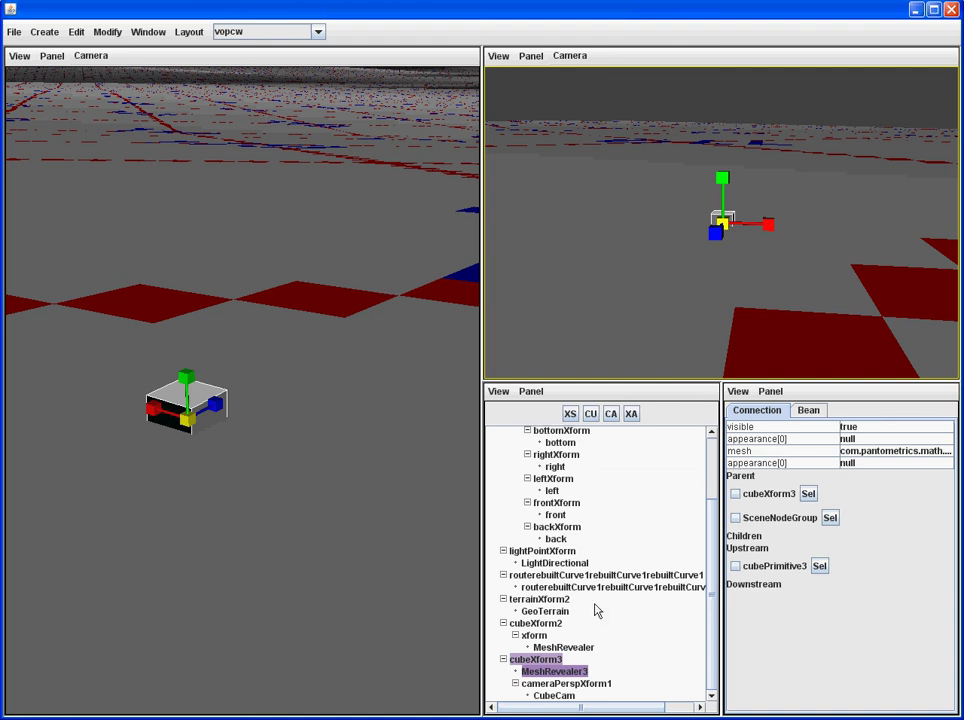
Replace the Outliner view with the Visor, select the MotionPath node and open its distance value for editing.
left_click(770, 392)
mouse_move(740, 392)
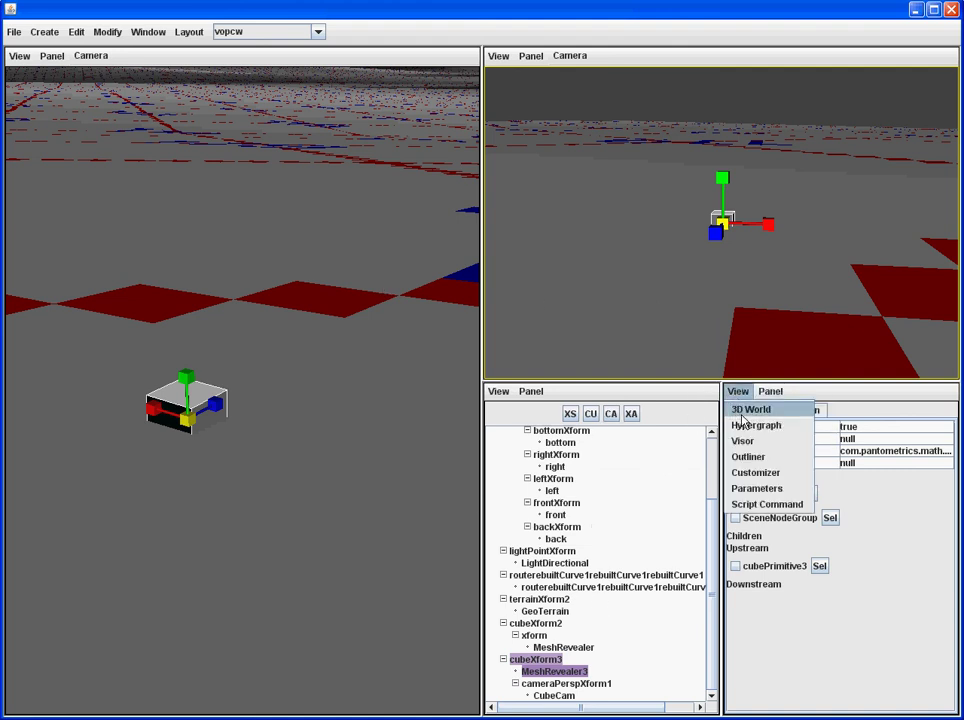
left_click(499, 392)
left_click(506, 441)
left_click(688, 459)
left_click(516, 530)
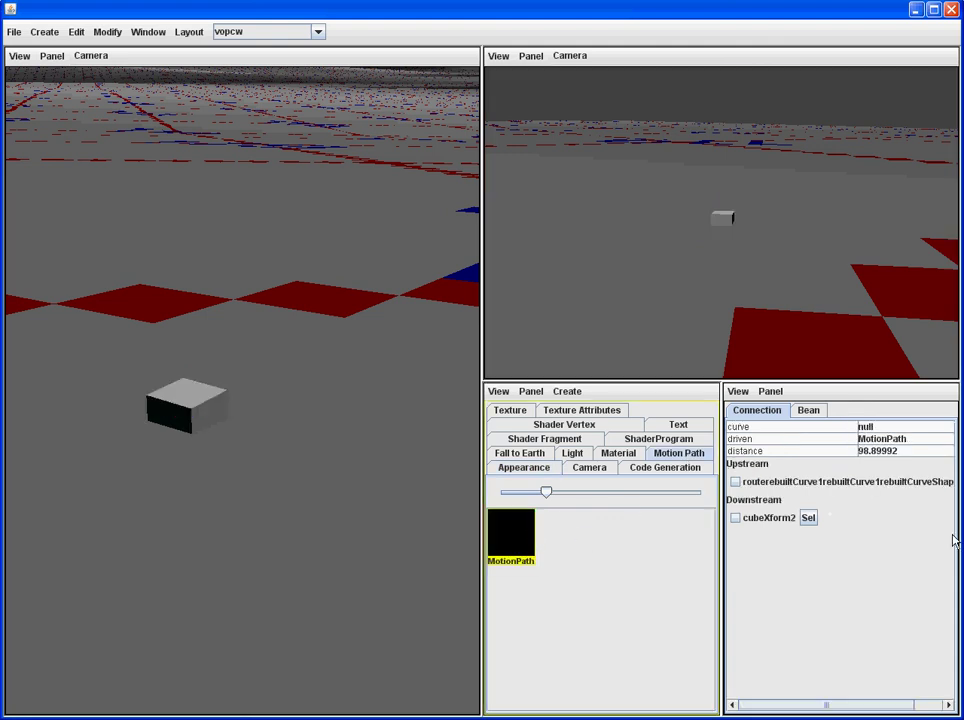
double_click(921, 450)
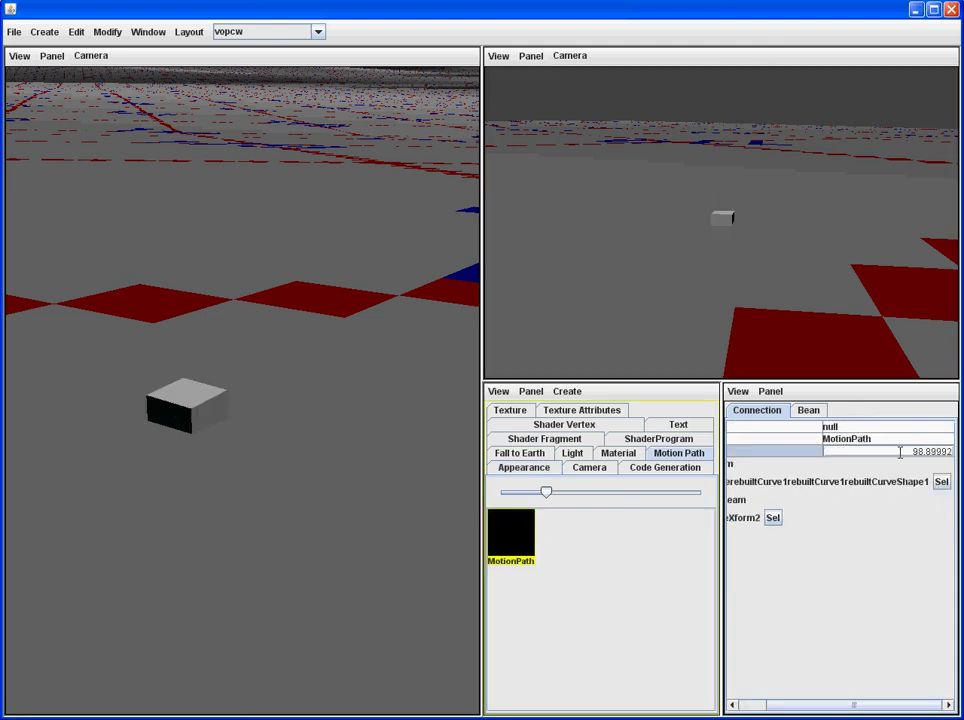